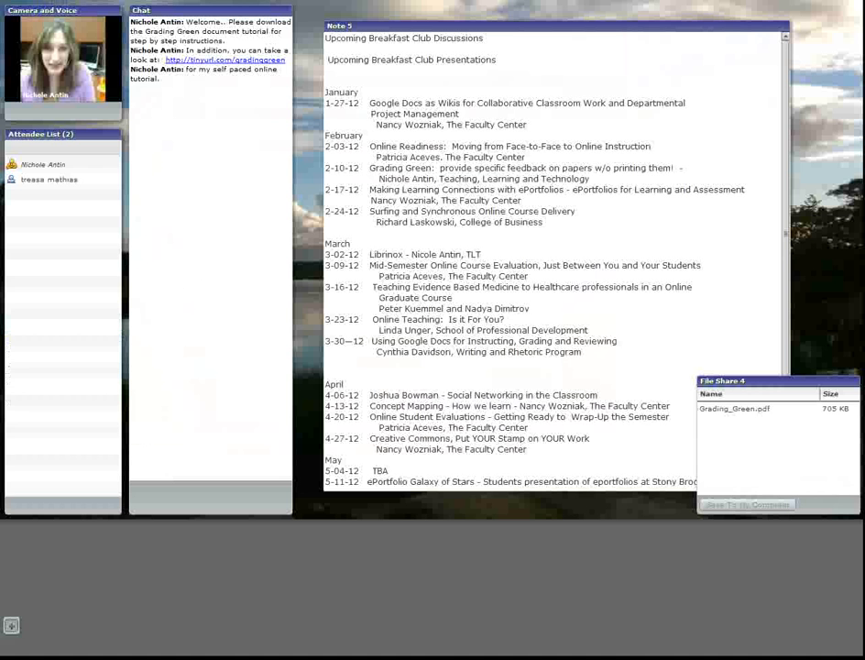
{"action": "left_click", "coordinate": [11, 625]}
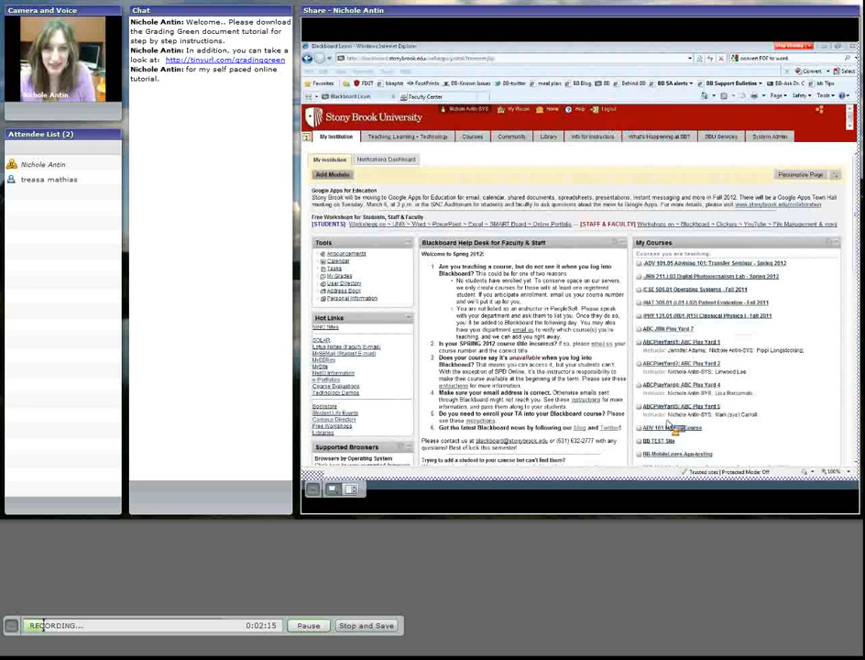
- Open the Full Grade Center of the Grading Green course
{"action": "scroll", "coordinate": [850, 251], "scroll_direction": "down", "scroll_amount": 2}
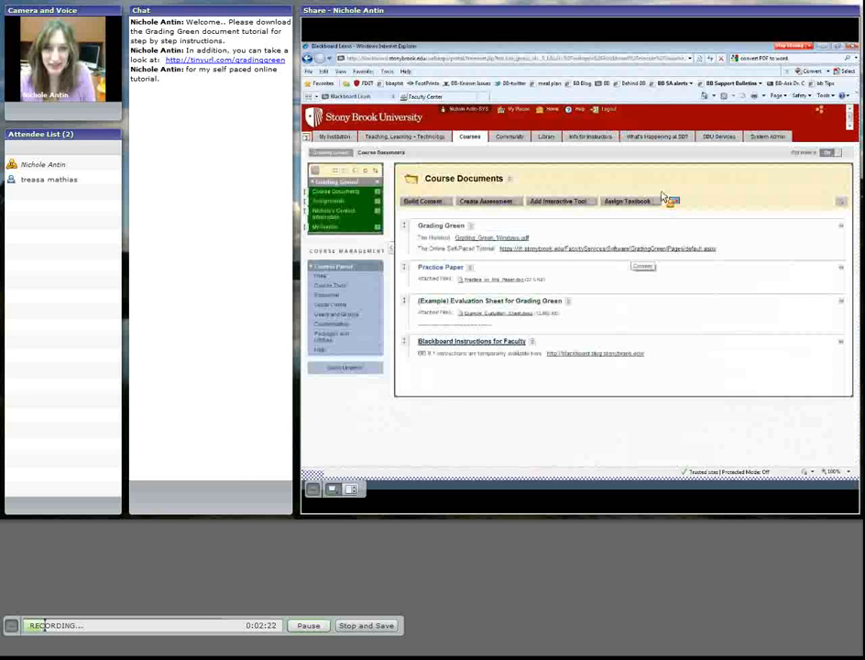
{"action": "left_click", "coordinate": [332, 305]}
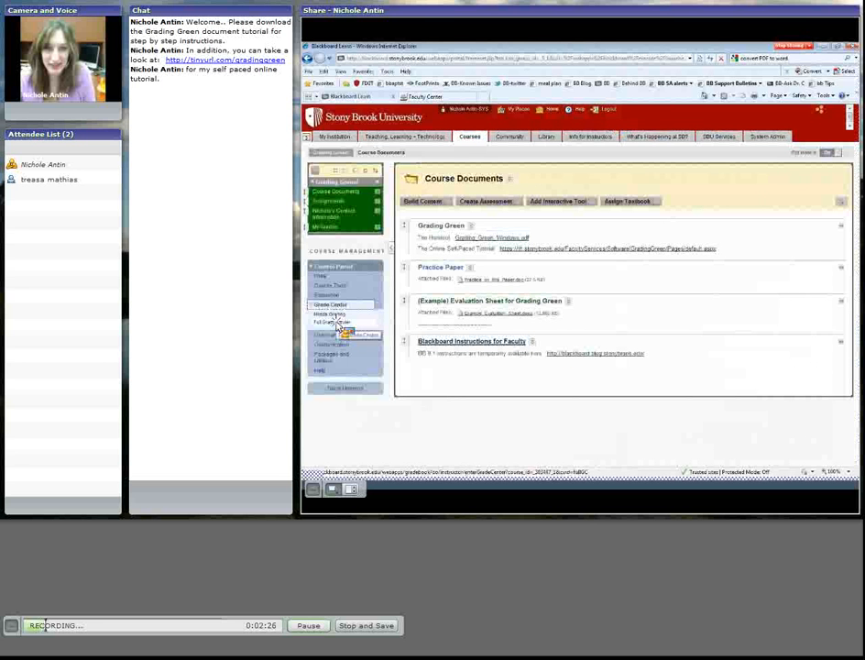
{"action": "left_click", "coordinate": [338, 323]}
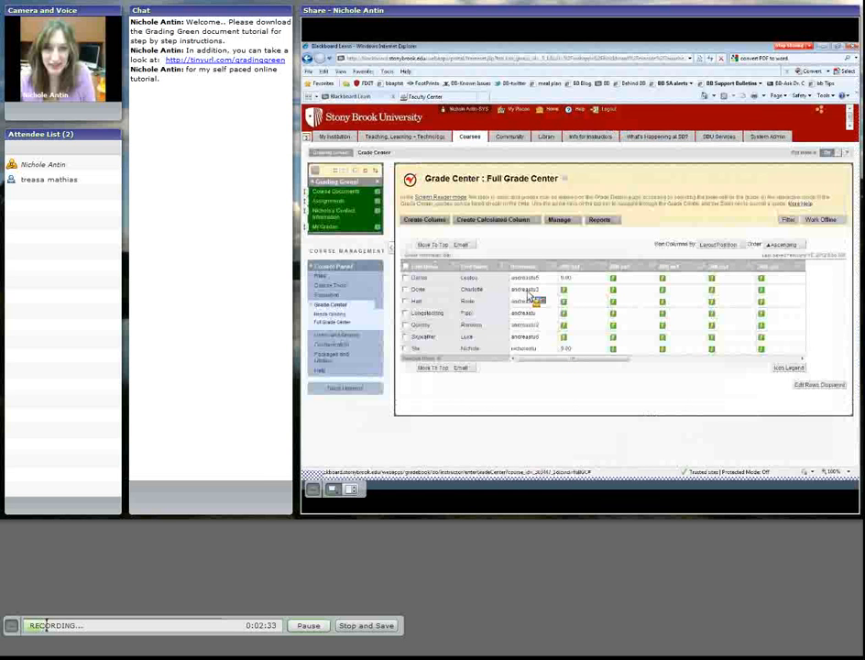
- Open a student's ungraded assignment attempt from the Grade Center and open its attached Word paper
{"action": "left_click", "coordinate": [613, 295]}
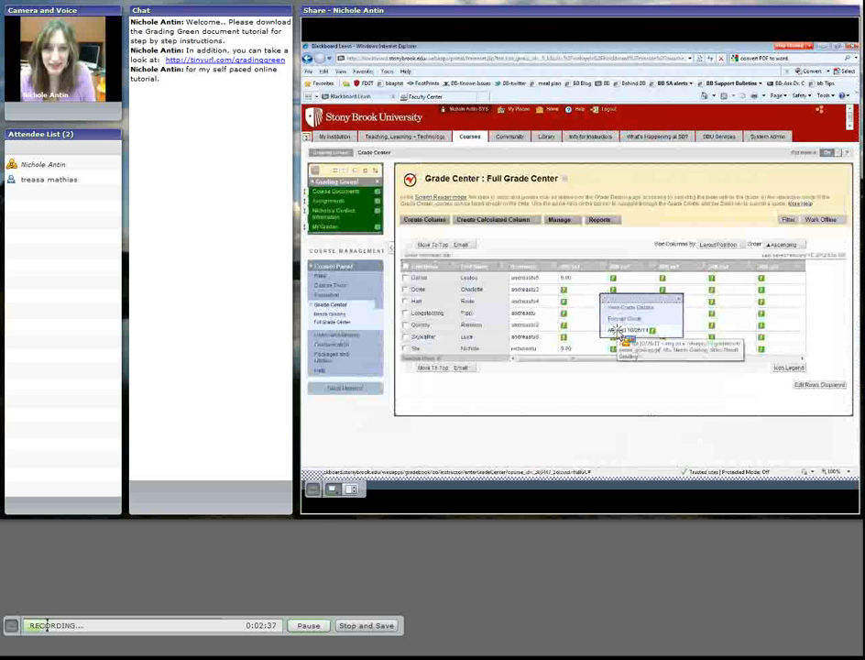
{"action": "left_click", "coordinate": [616, 331]}
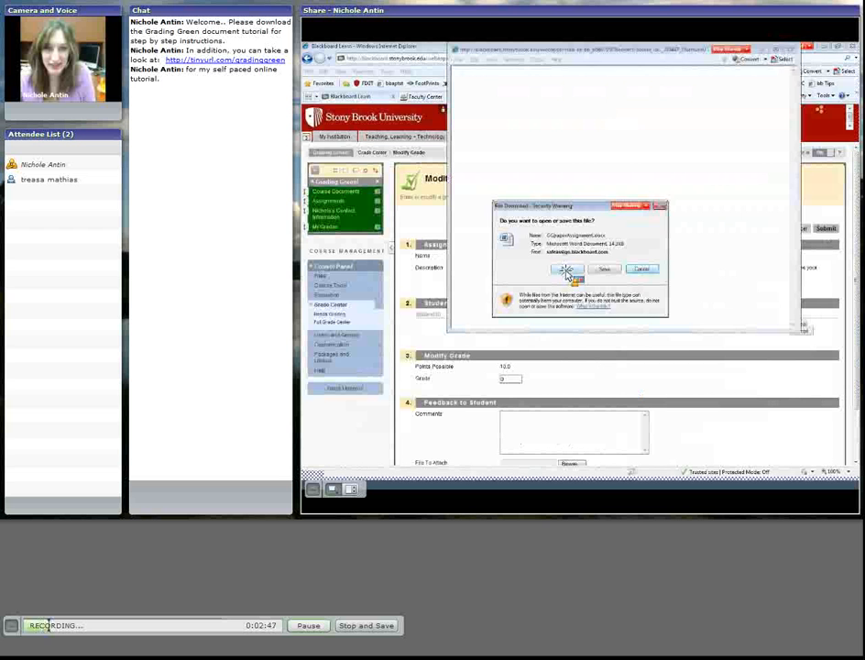
{"action": "left_click", "coordinate": [568, 270]}
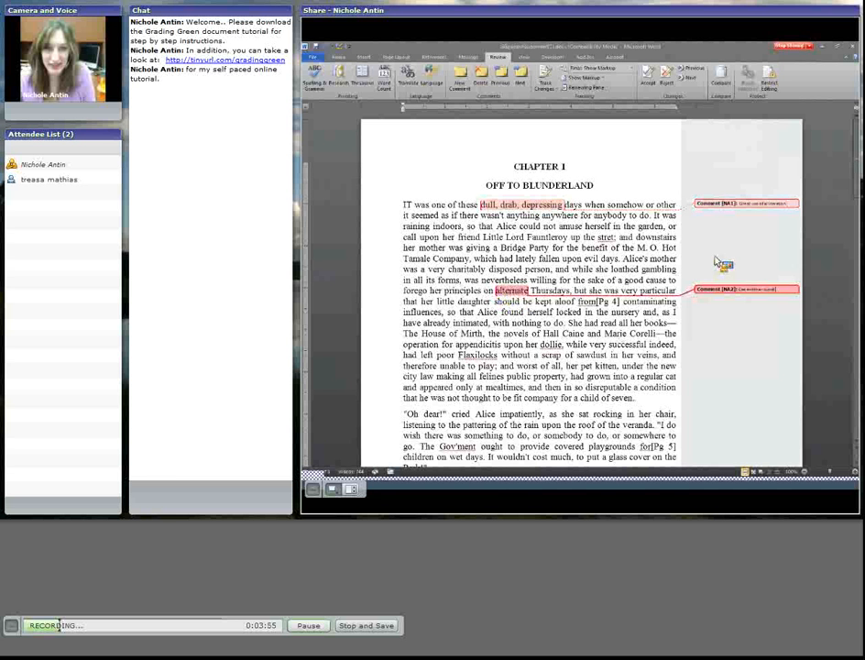
- Delete the review comment attached to the word "alternate" in the first paragraph
{"action": "left_click", "coordinate": [653, 340]}
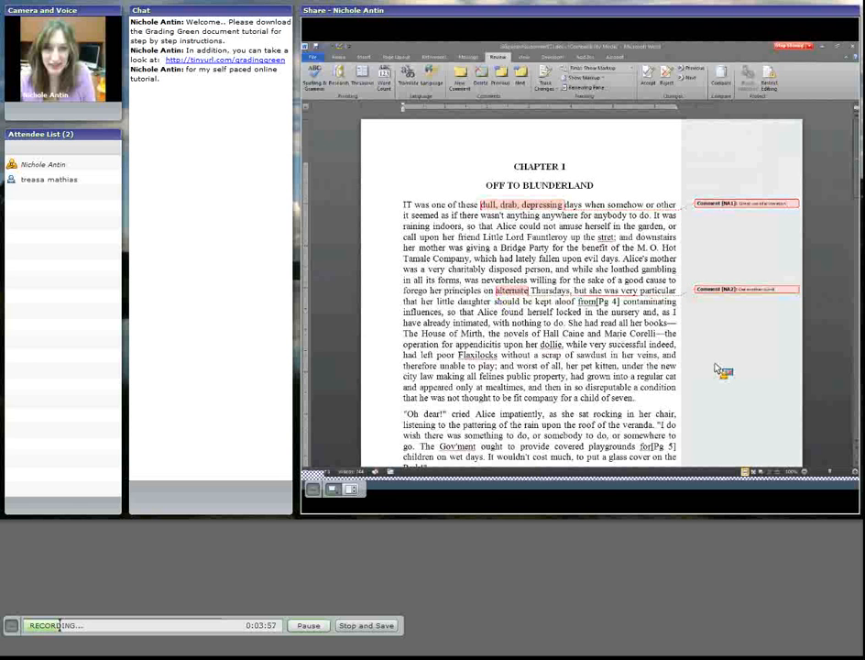
{"action": "left_click", "coordinate": [757, 289]}
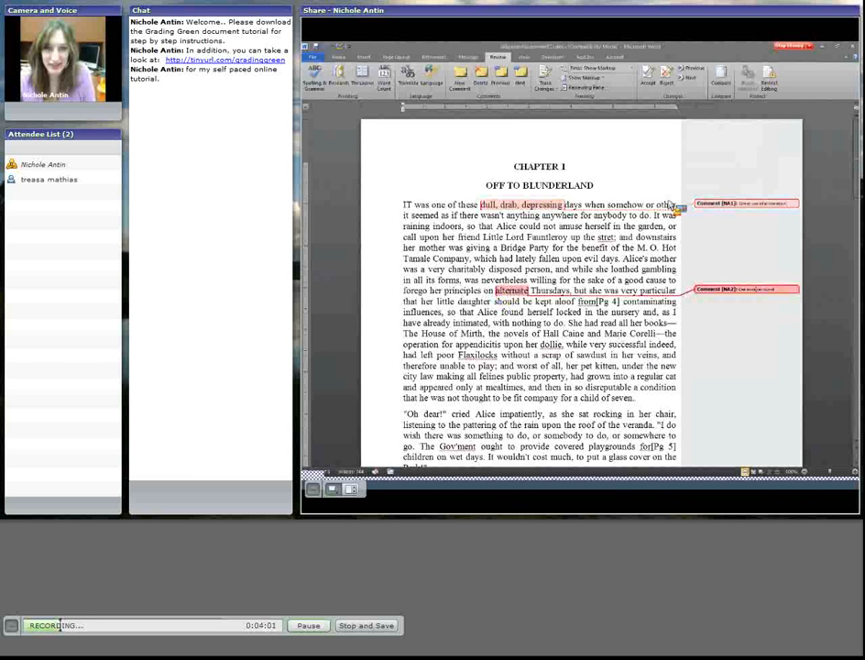
{"action": "left_click", "coordinate": [480, 76]}
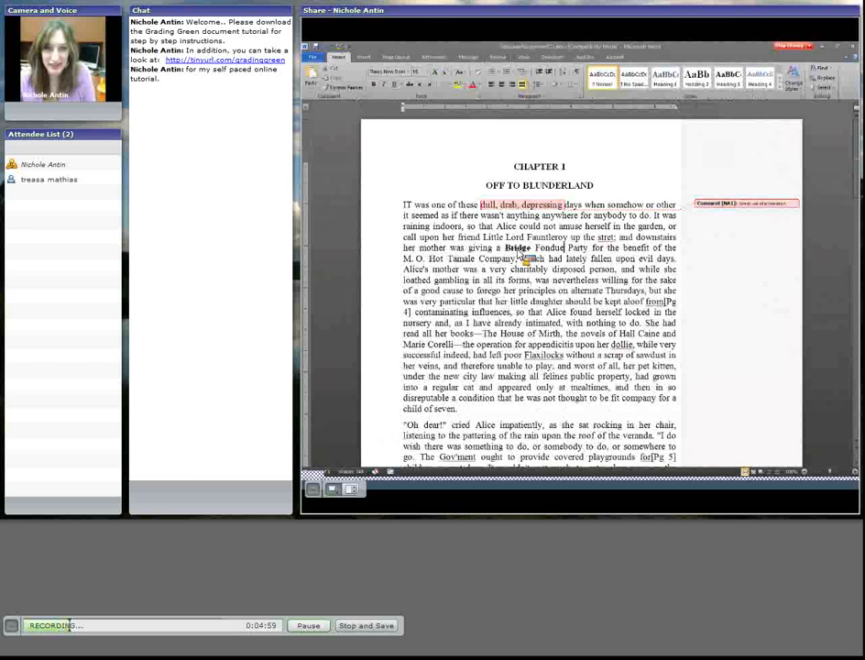
- Make the word "Fondue" bold beside the struck-out "Bridge" in the first paragraph
{"action": "double_click", "coordinate": [561, 247]}
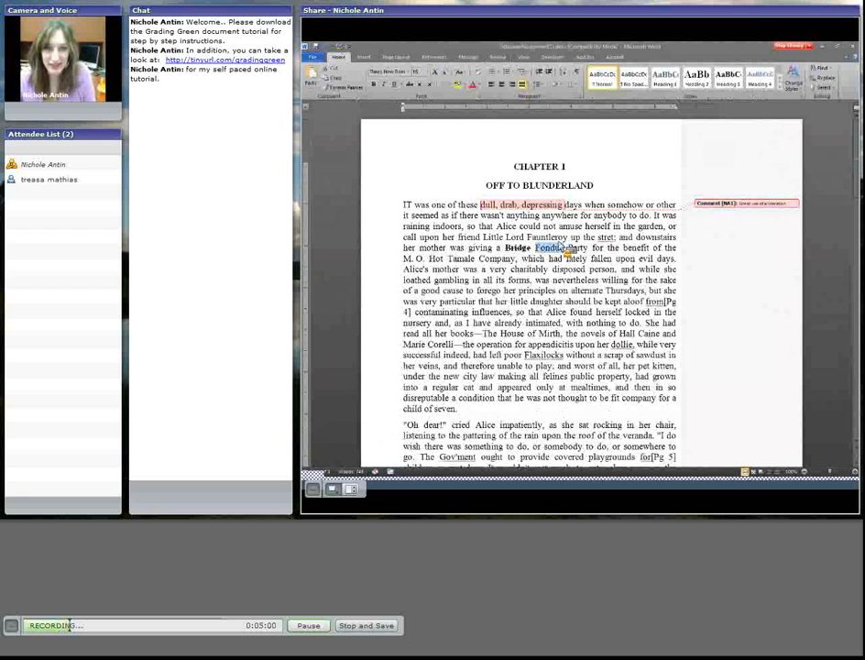
{"action": "key", "text": "ctrl+b"}
{"action": "left_click", "coordinate": [553, 333]}
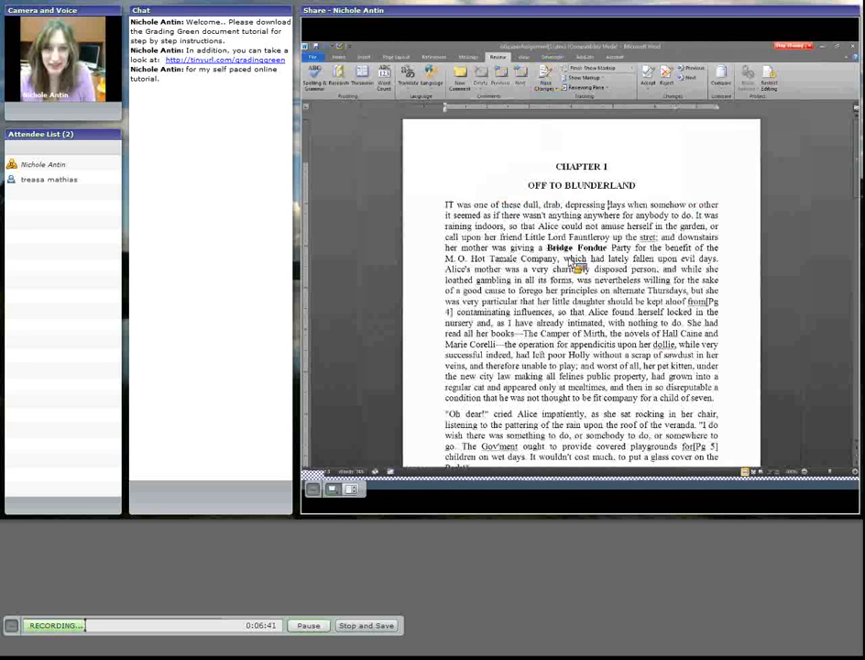
- Replace the marked-up words "Bridge Fondue" before "Party" with plain, unformatted "Bridge"
{"action": "left_click_drag", "start_coordinate": [548, 248], "coordinate": [606, 247]}
{"action": "type", "text": "Bri"}
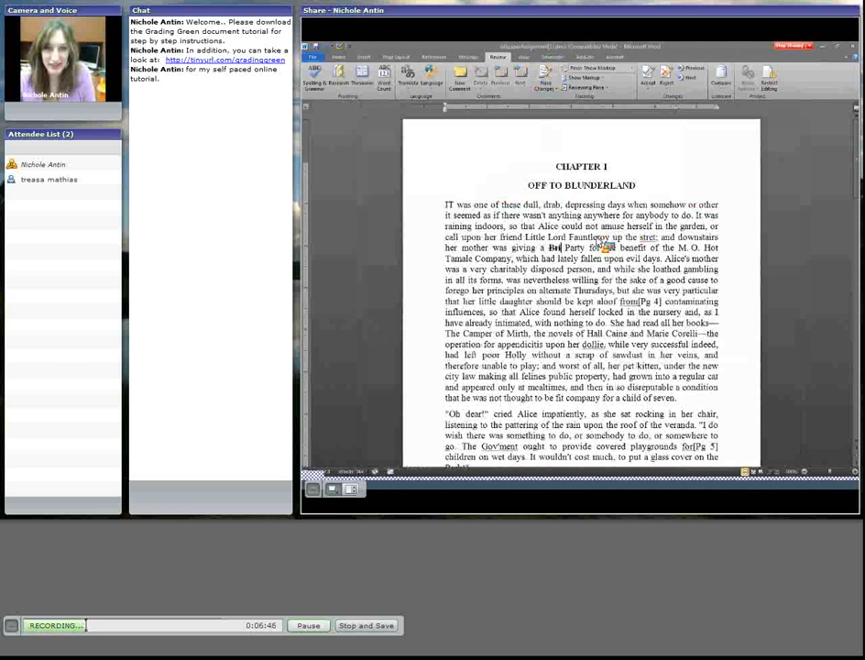
{"action": "key", "text": "BackSpace"}
{"action": "key", "text": "BackSpace"}
{"action": "key", "text": "BackSpace"}
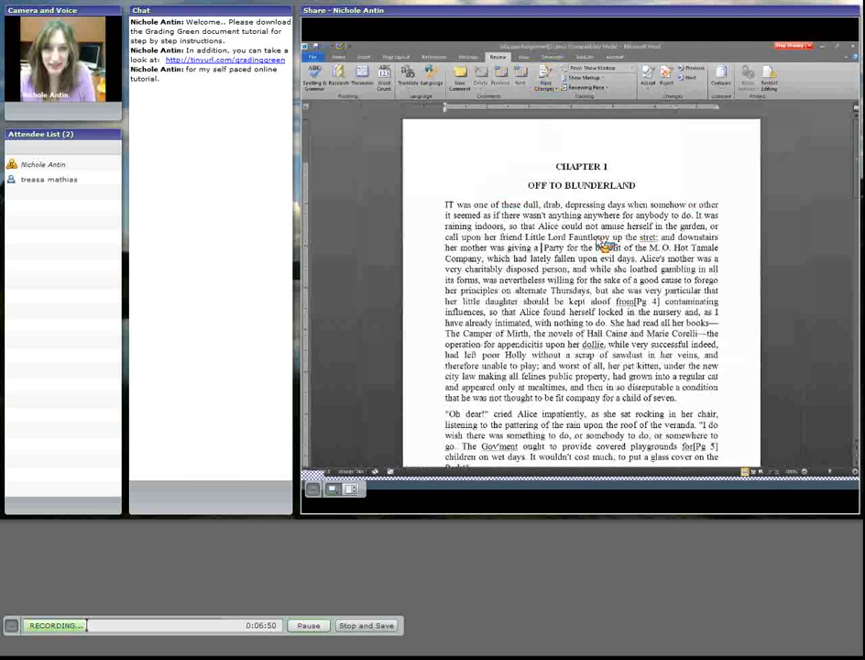
{"action": "type", "text": "Bridge"}
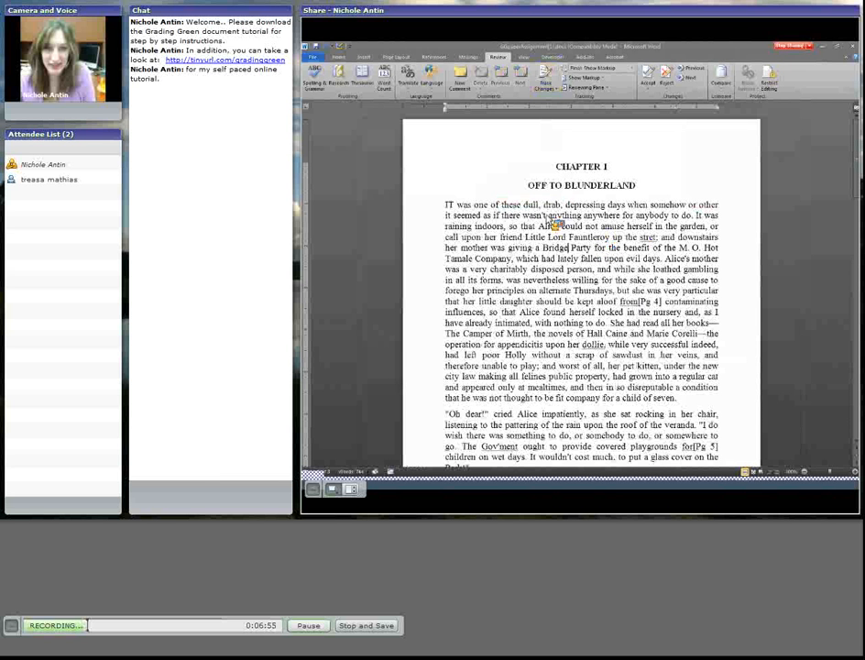
- With "dull, drab, depressing" selected, create a new recorded macro named Grammar and continue to its keyboard assignment
{"action": "left_click_drag", "start_coordinate": [529, 206], "coordinate": [568, 213]}
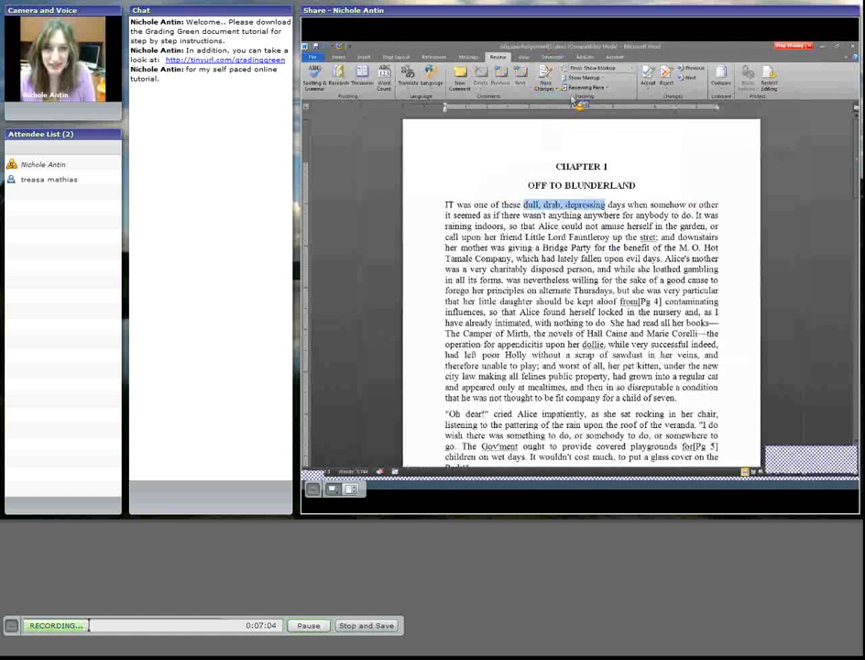
{"action": "left_click", "coordinate": [523, 58]}
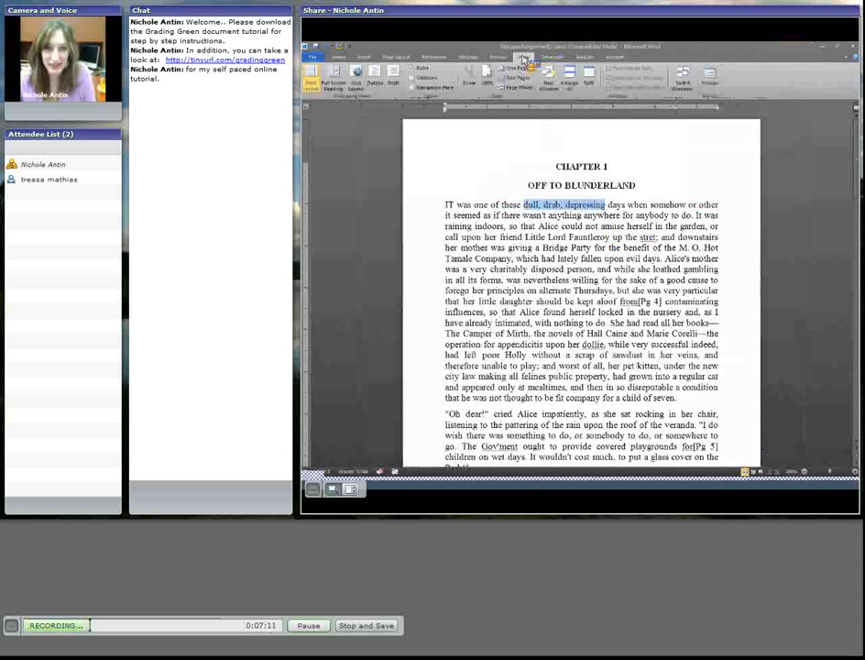
{"action": "left_click", "coordinate": [710, 83]}
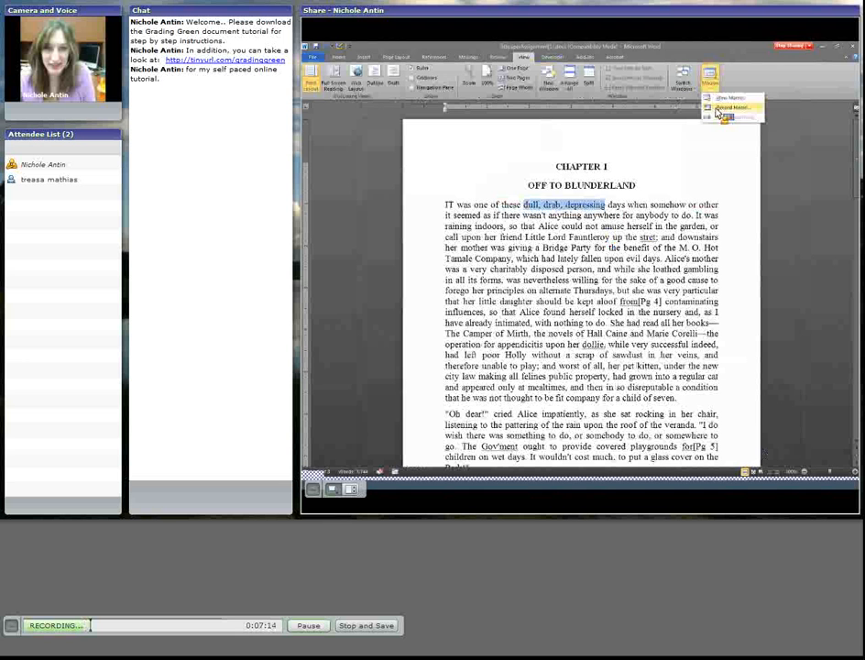
{"action": "left_click", "coordinate": [726, 108]}
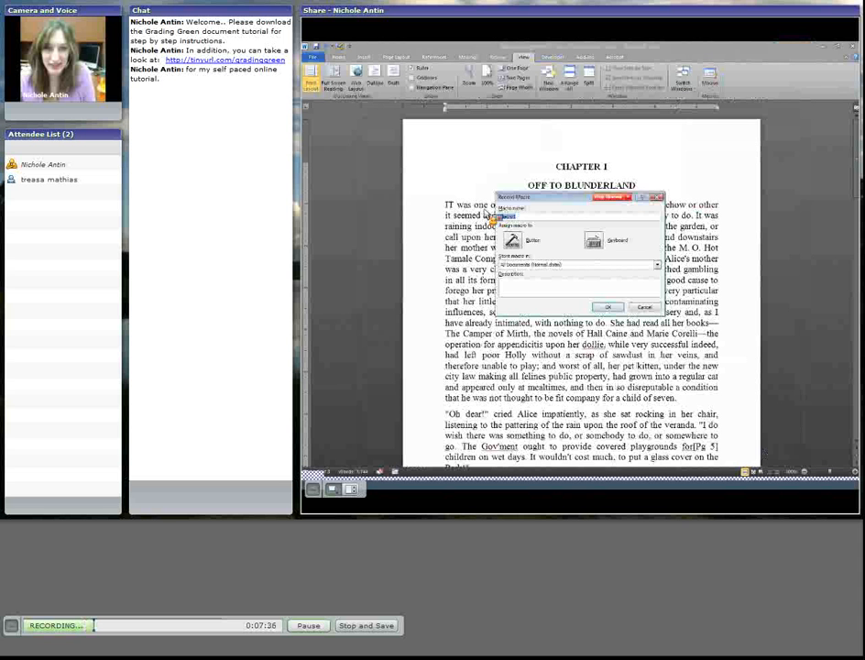
{"action": "type", "text": "Grammar"}
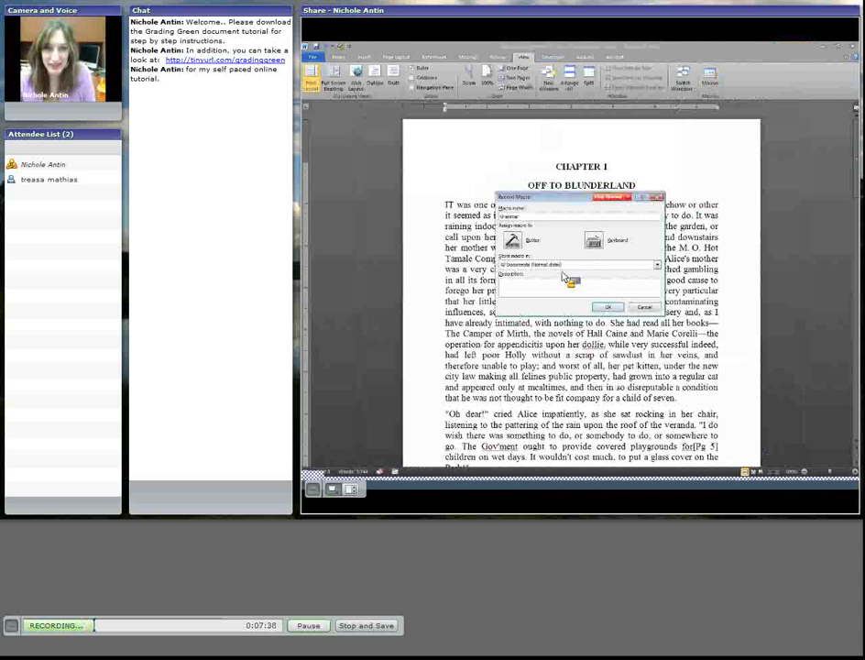
{"action": "key", "text": "Return"}
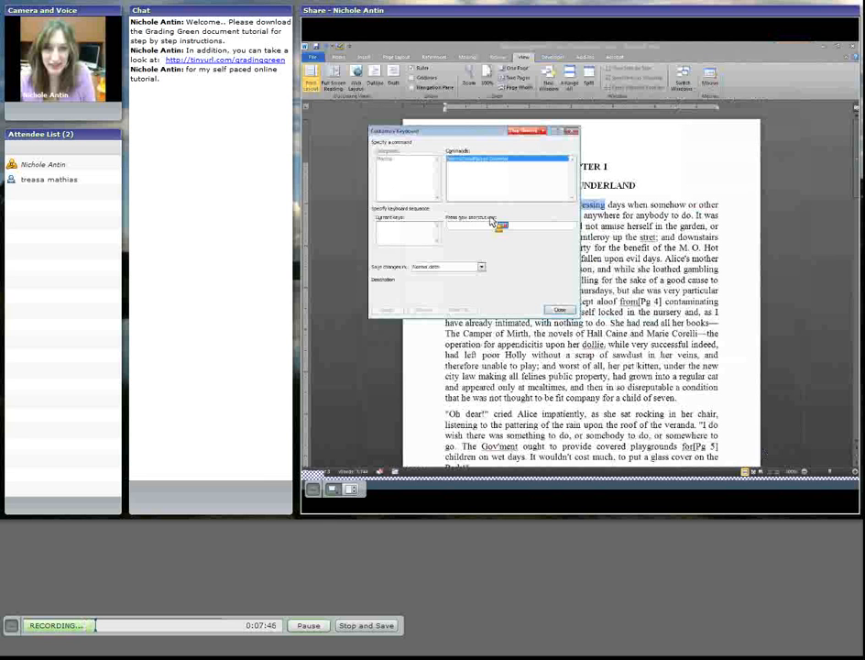
- Assign the key sequence Insert,X to the Grammar macro and begin recording it
{"action": "key", "text": "Insert"}
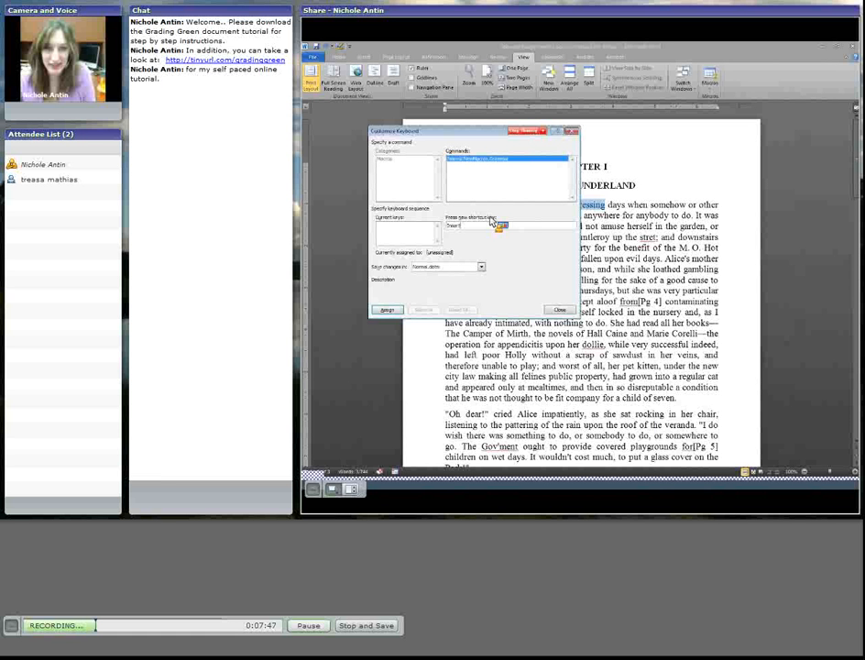
{"action": "key", "text": "u"}
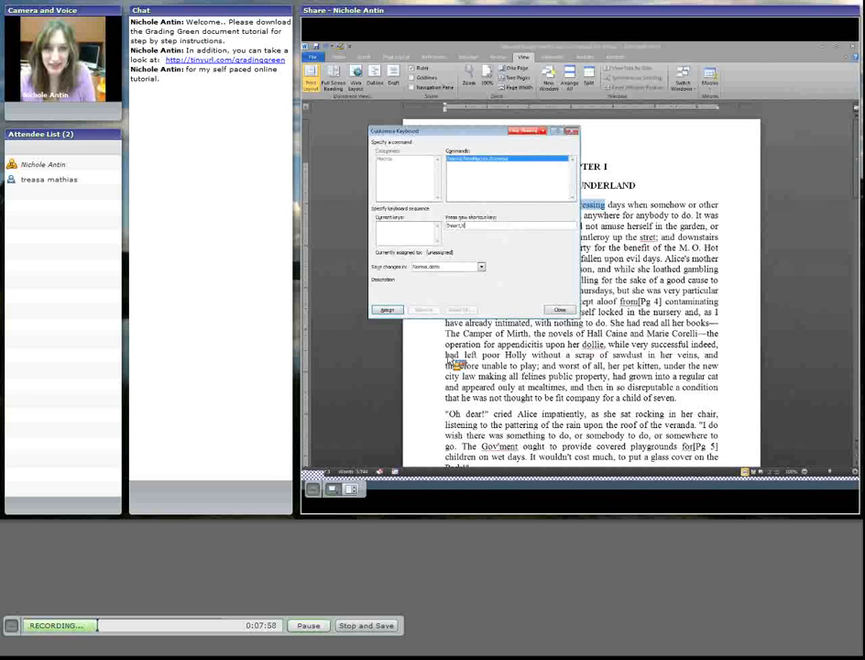
{"action": "left_click", "coordinate": [389, 309]}
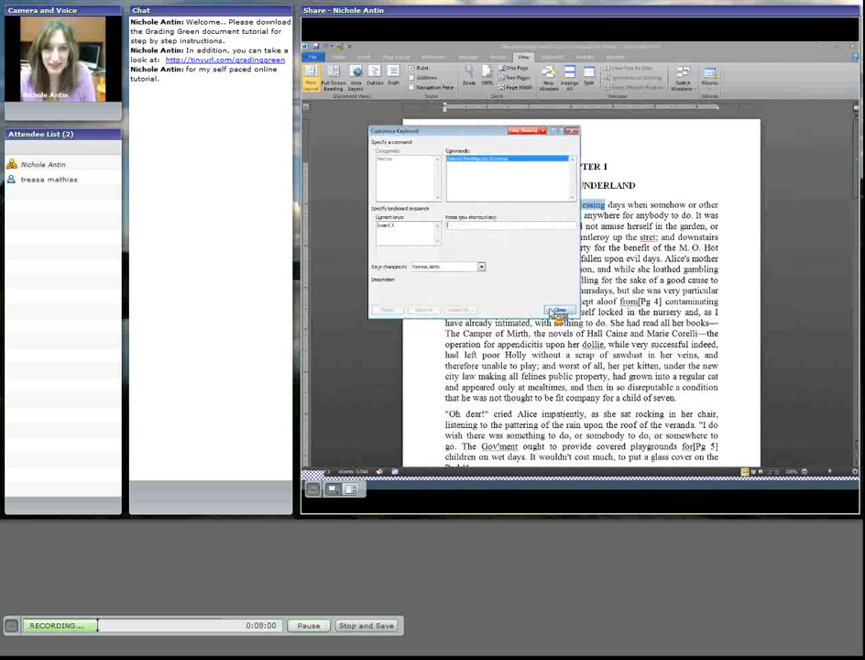
{"action": "left_click", "coordinate": [556, 312]}
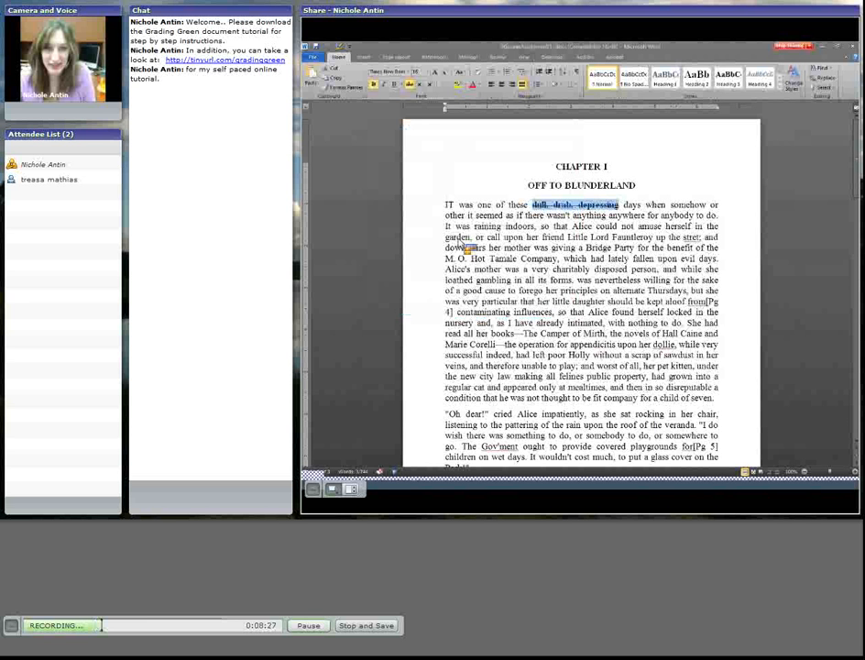
- Turn off strikethrough for text following "dull, drab, depressing" and stop recording the macro
{"action": "left_click", "coordinate": [460, 243]}
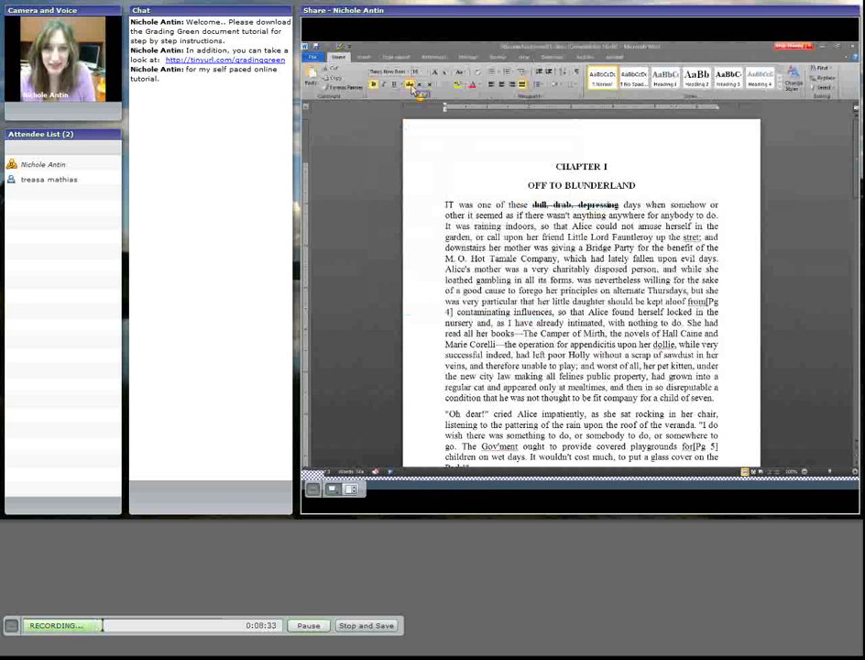
{"action": "left_click", "coordinate": [411, 86]}
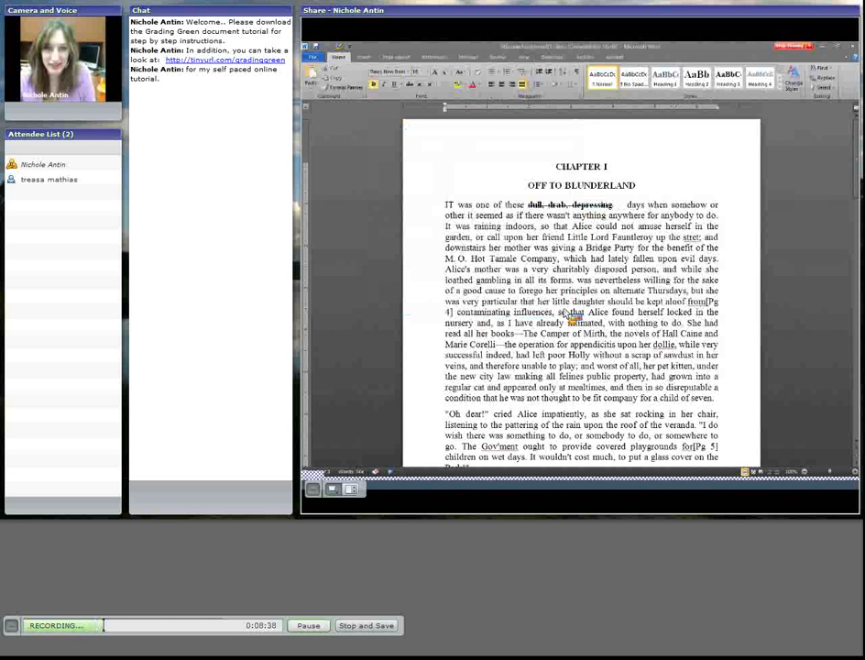
{"action": "left_click", "coordinate": [523, 57]}
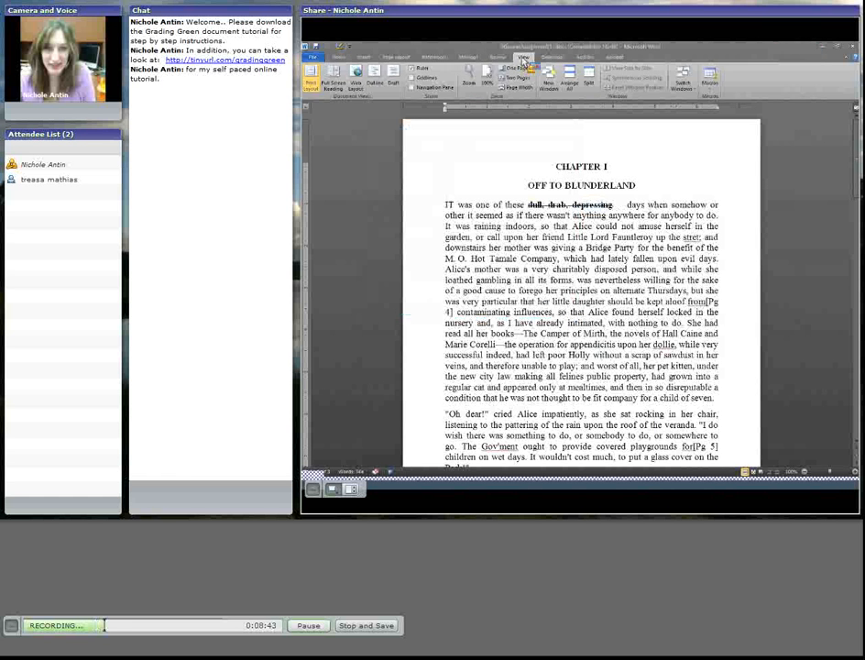
{"action": "left_click", "coordinate": [717, 92]}
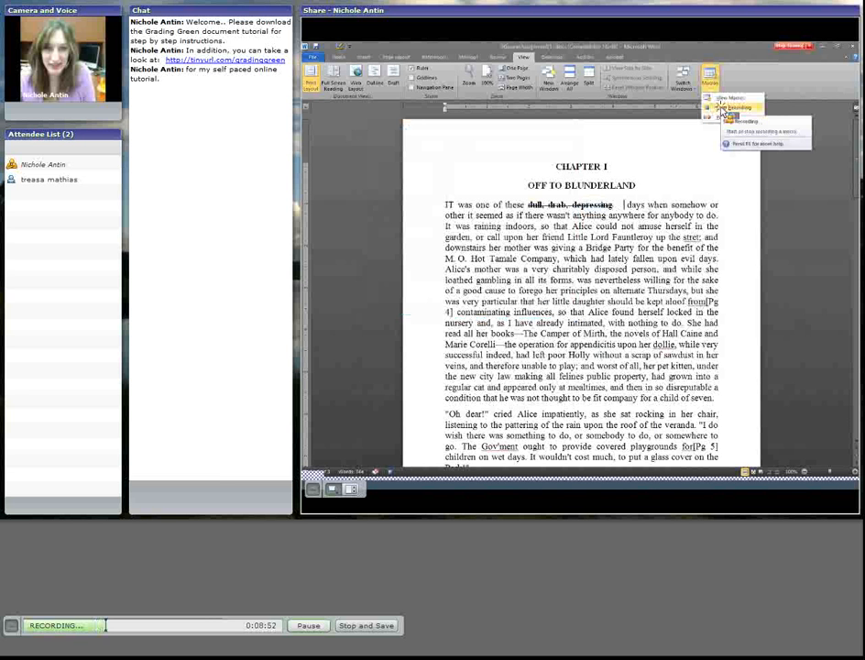
{"action": "left_click", "coordinate": [718, 264]}
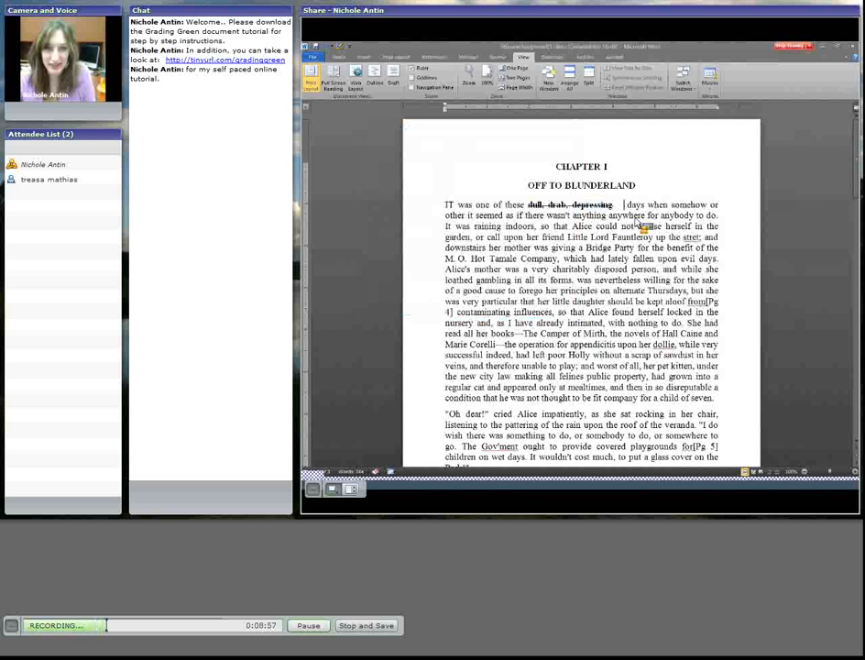
- Insert the bold replacement word "dull" after the struck-out phrase "dull, drab, depressing"
{"action": "type", "text": "use"}
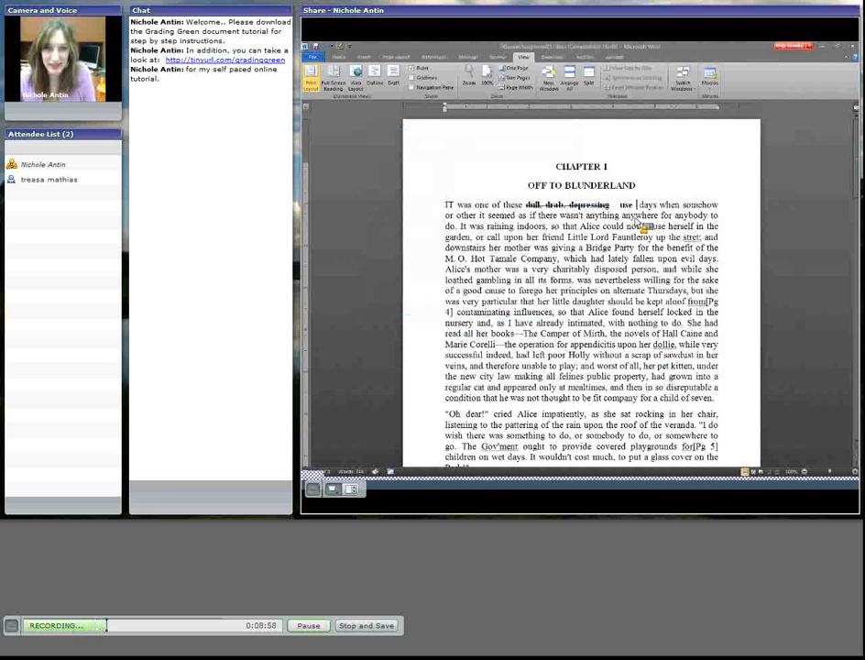
{"action": "key", "text": "BackSpace"}
{"action": "key", "text": "BackSpace"}
{"action": "key", "text": "BackSpace"}
{"action": "key", "text": "BackSpace"}
{"action": "type", "text": "du"}
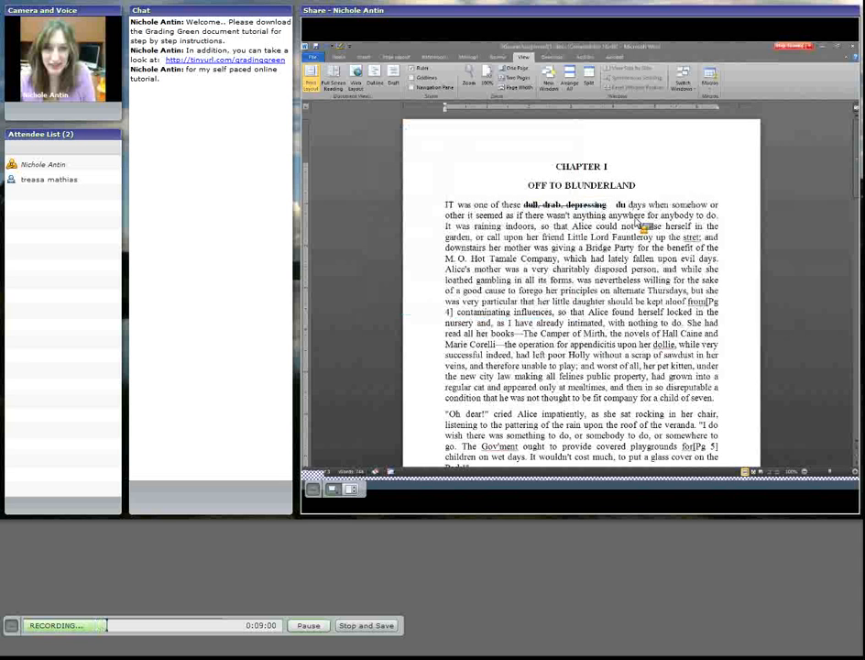
{"action": "type", "text": "ll"}
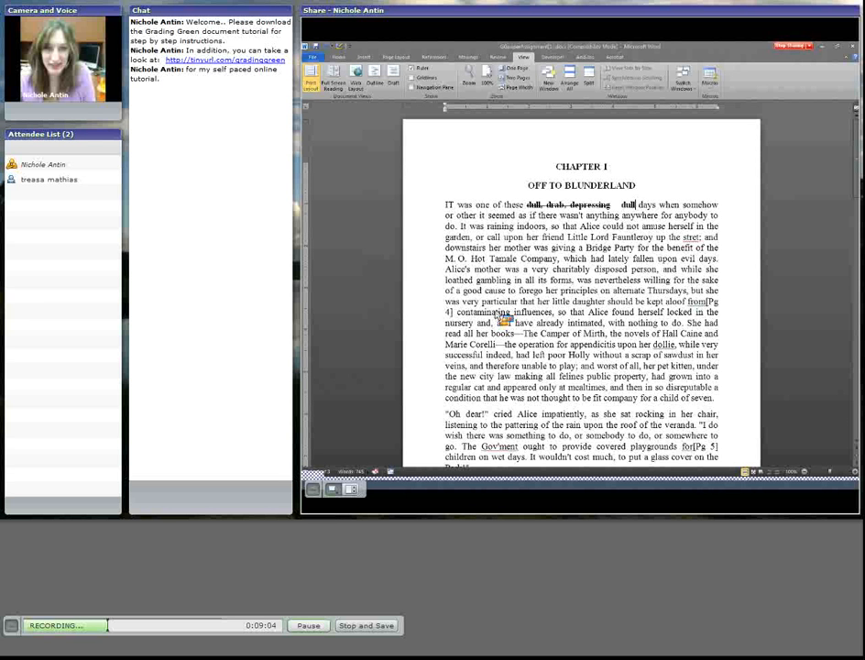
- Run the Grammar macro on "Tamale Company" and enter "hot" as its replacement
{"action": "left_click_drag", "start_coordinate": [486, 258], "coordinate": [554, 259]}
{"action": "key", "text": "Delete"}
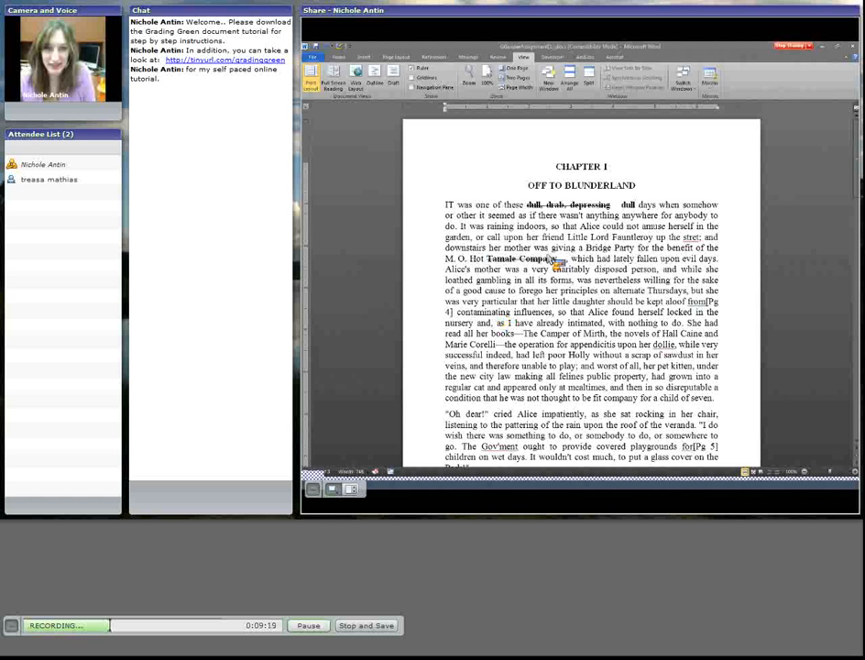
{"action": "type", "text": "hot"}
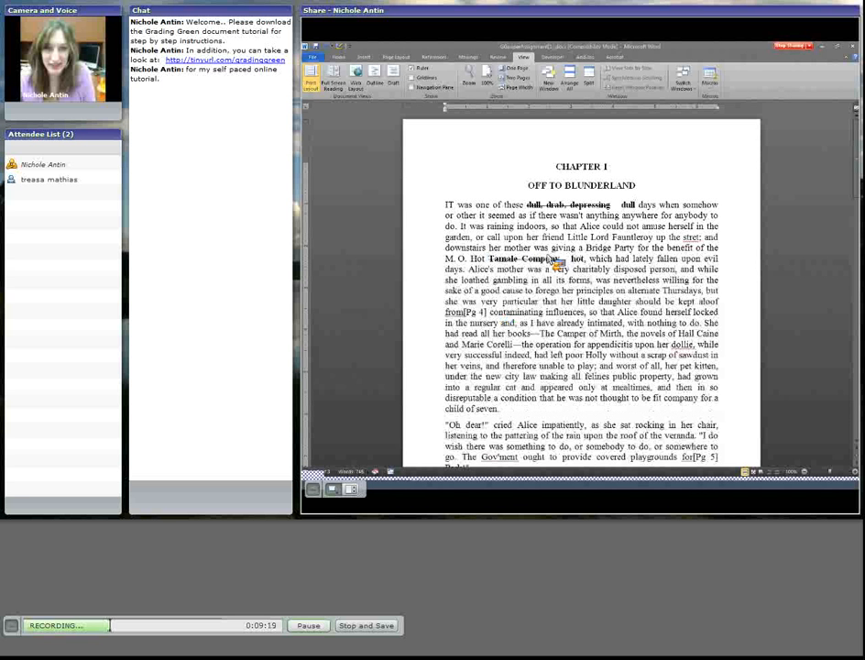
- Complete the replacement for "Tamale Company" as "Hot Dog on a Stick Company" and strike out "[Pg 4]" with the Grammar macro
{"action": "type", "text": " do"}
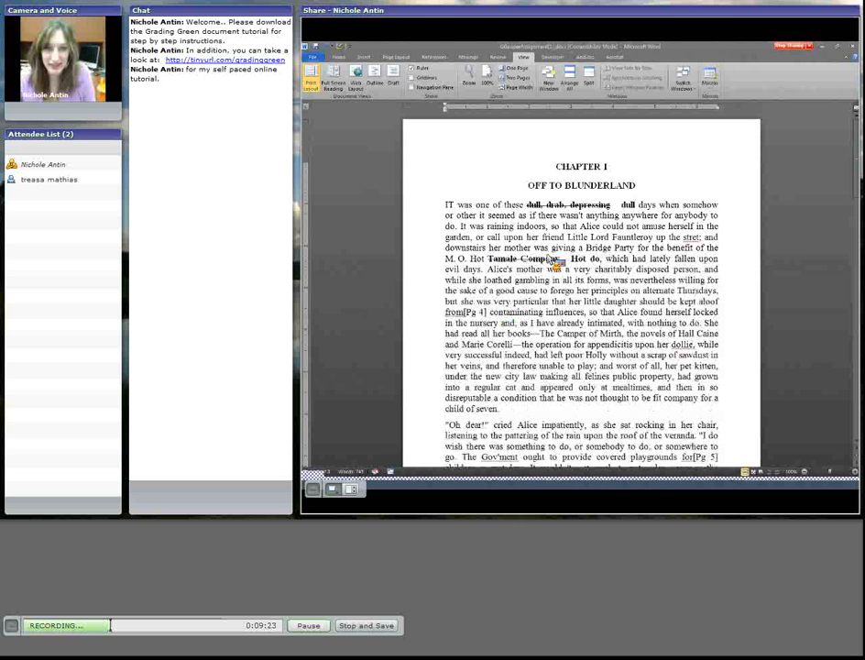
{"action": "type", "text": "g "}
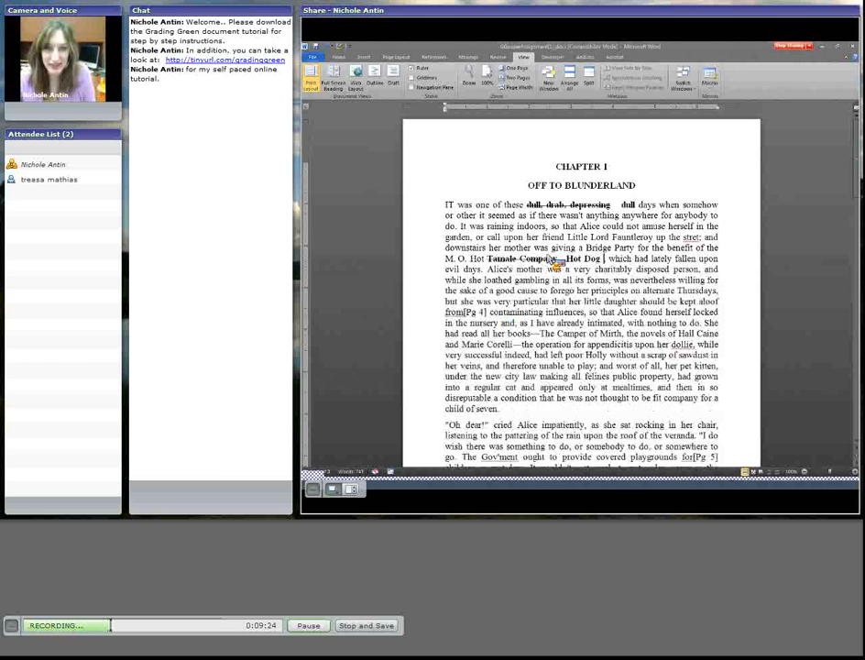
{"action": "type", "text": "on a S"}
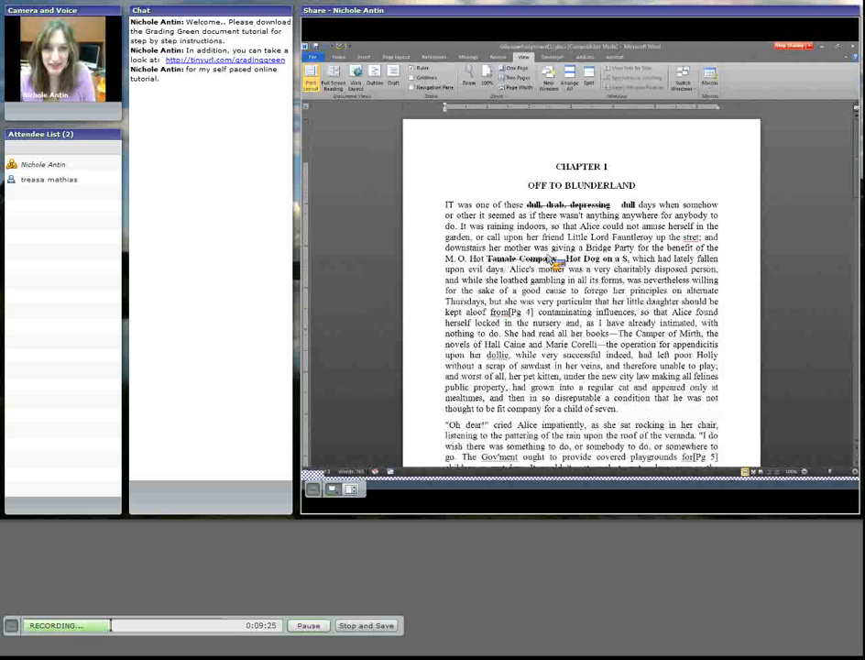
{"action": "type", "text": "tick Compan"}
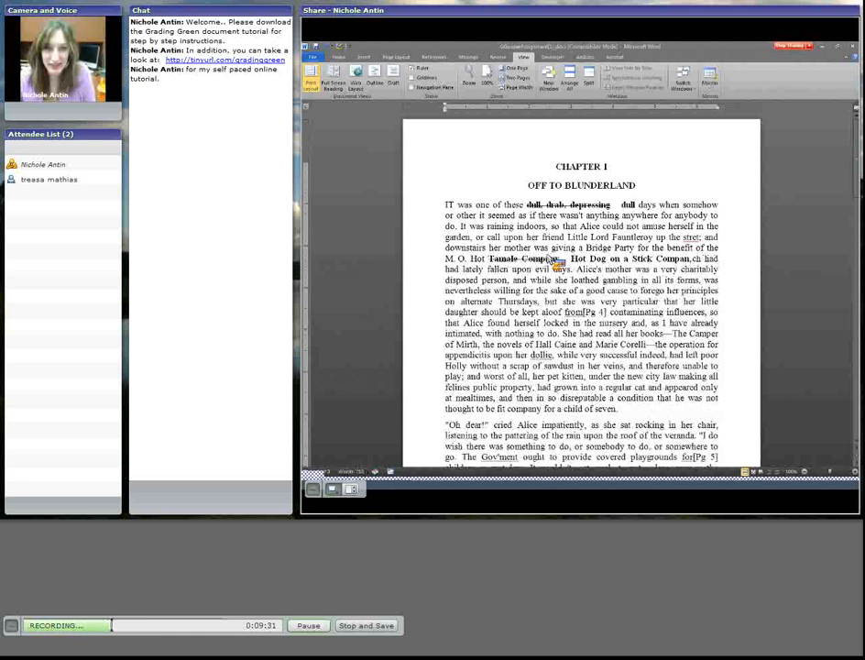
{"action": "type", "text": "y"}
{"action": "left_click_drag", "start_coordinate": [583, 313], "coordinate": [608, 313]}
{"action": "left_click", "coordinate": [611, 300]}
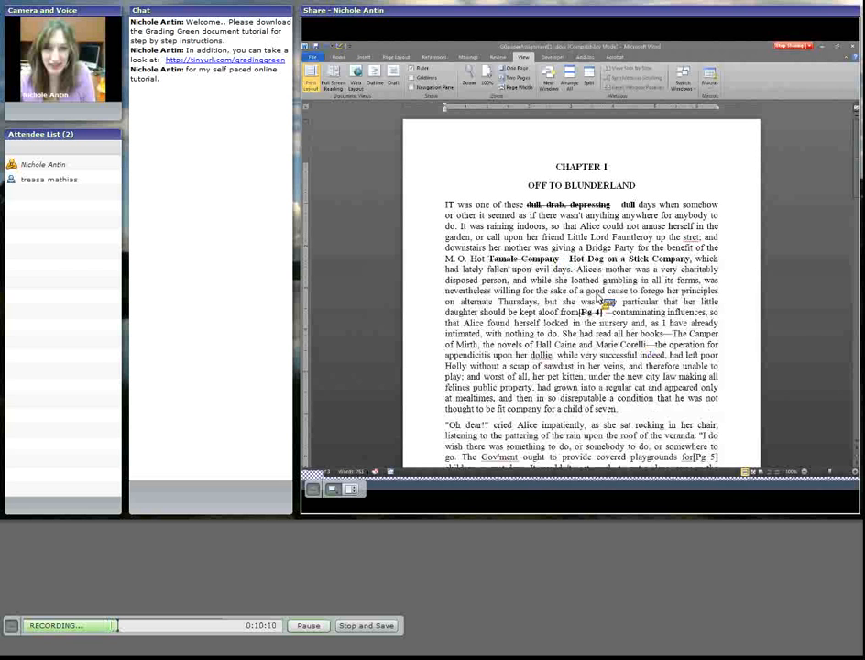
- Undo the strikeouts and replacement words back to the original text, including the strikethrough on "dull, drab, depressing"
{"action": "left_click", "coordinate": [326, 44]}
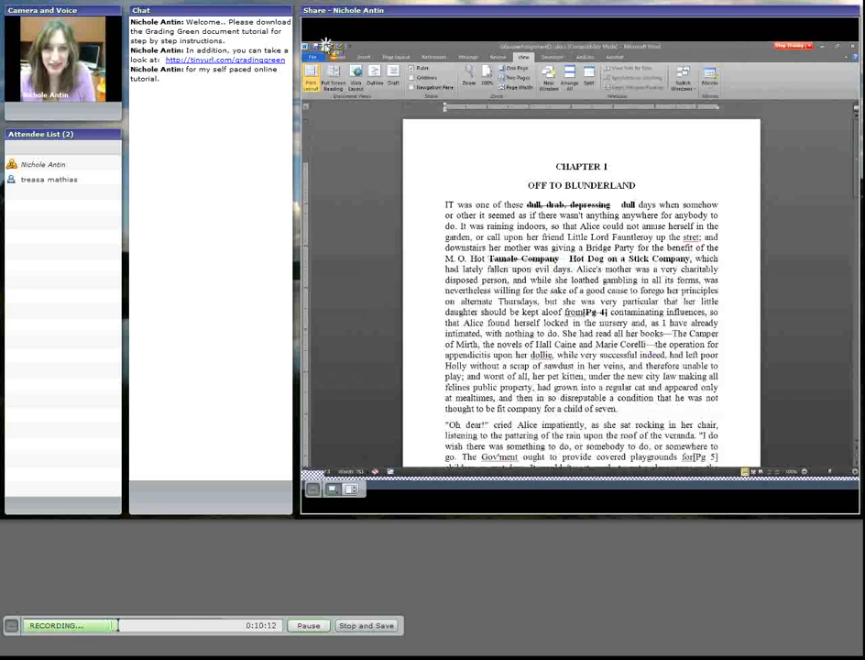
{"action": "left_click", "coordinate": [326, 44]}
{"action": "left_click", "coordinate": [325, 44]}
{"action": "left_click", "coordinate": [325, 44]}
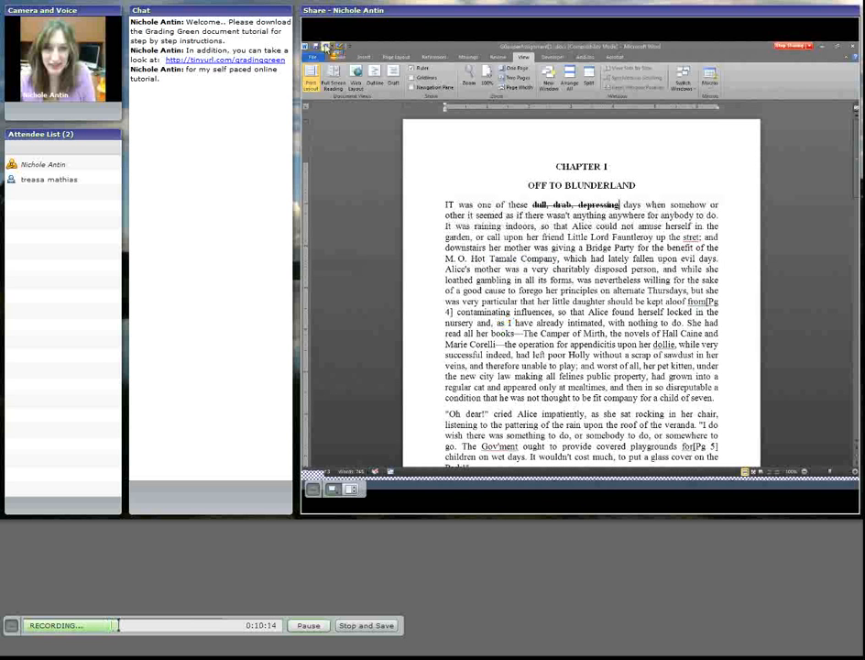
{"action": "left_click", "coordinate": [326, 44]}
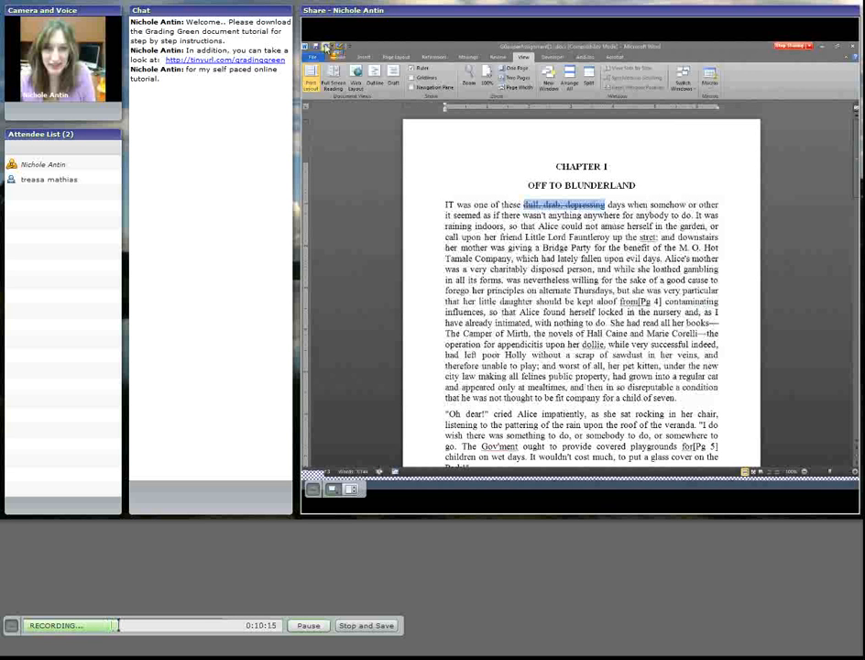
{"action": "left_click", "coordinate": [325, 44]}
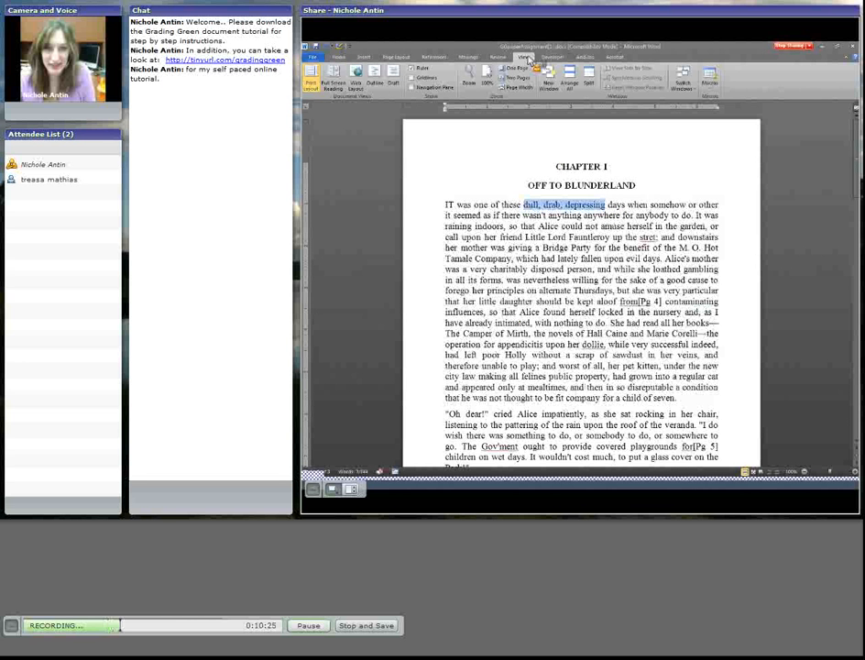
- Set up a new recorded macro named Grammar, assign it to a button and add it to the Quick Access Toolbar
{"action": "left_click", "coordinate": [720, 95]}
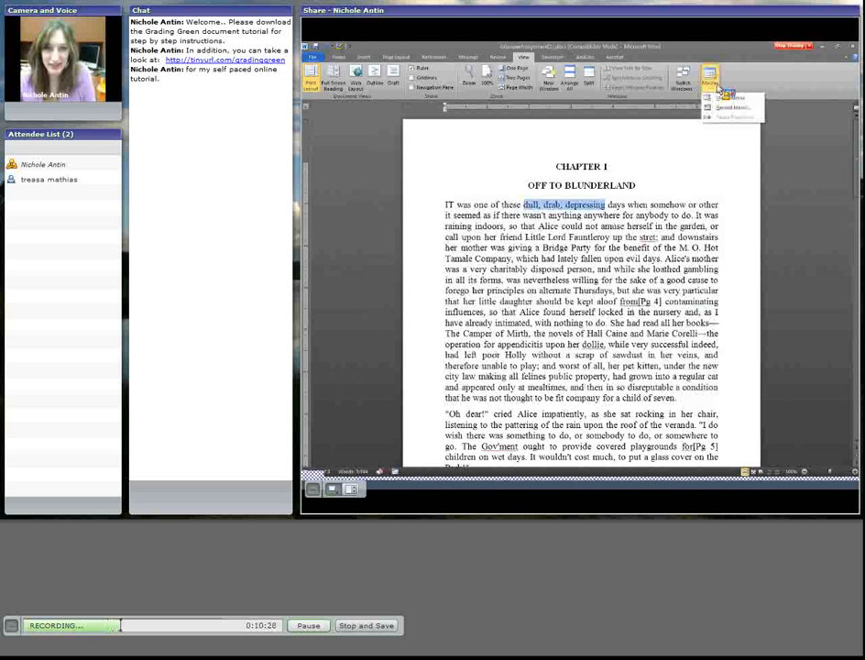
{"action": "left_click", "coordinate": [729, 108]}
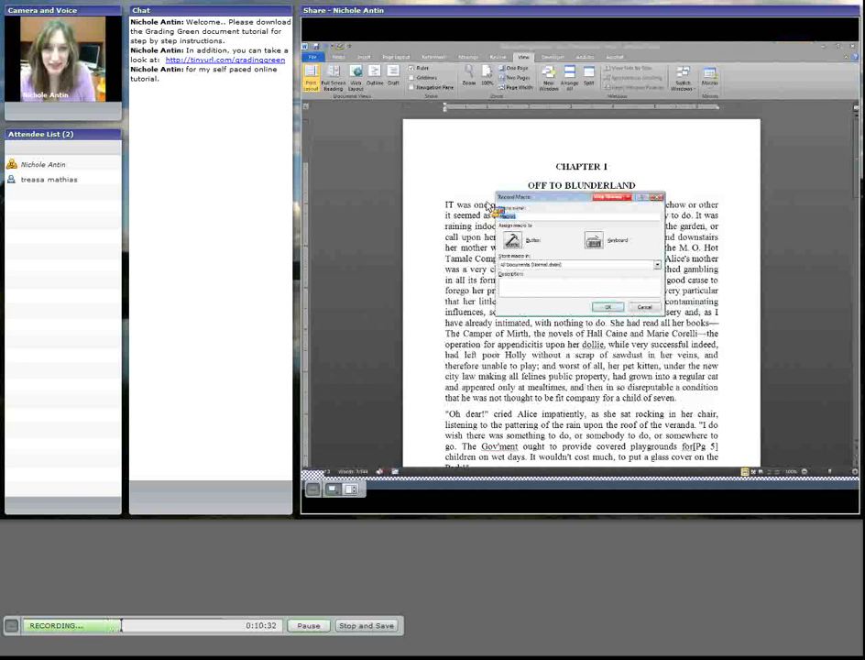
{"action": "key", "text": "BackSpace"}
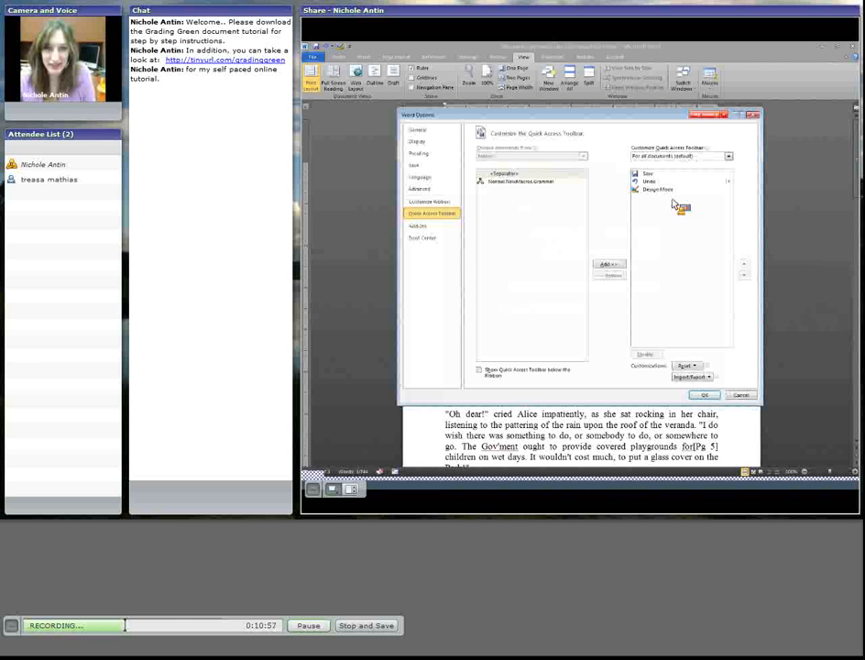
{"action": "left_click", "coordinate": [539, 182]}
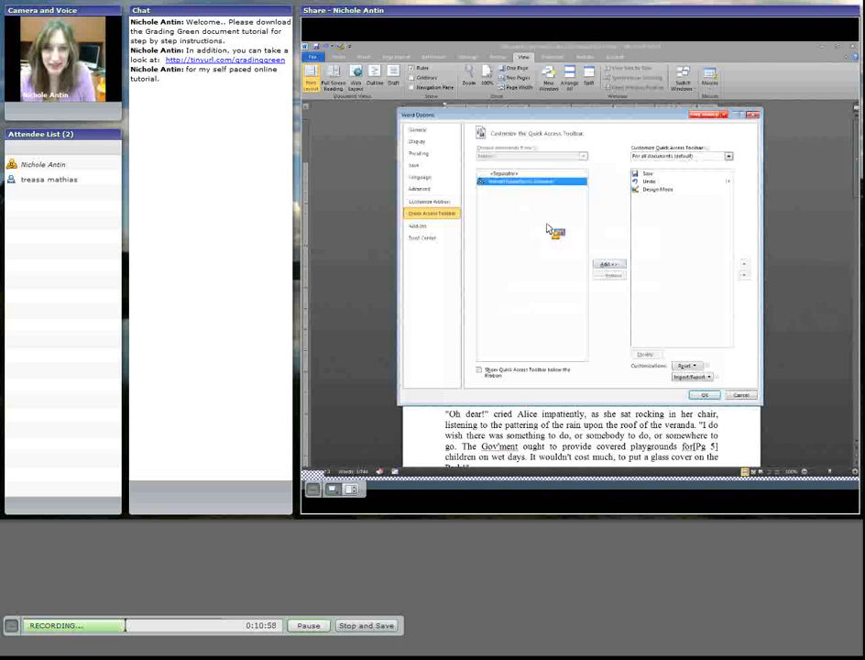
{"action": "left_click", "coordinate": [610, 267]}
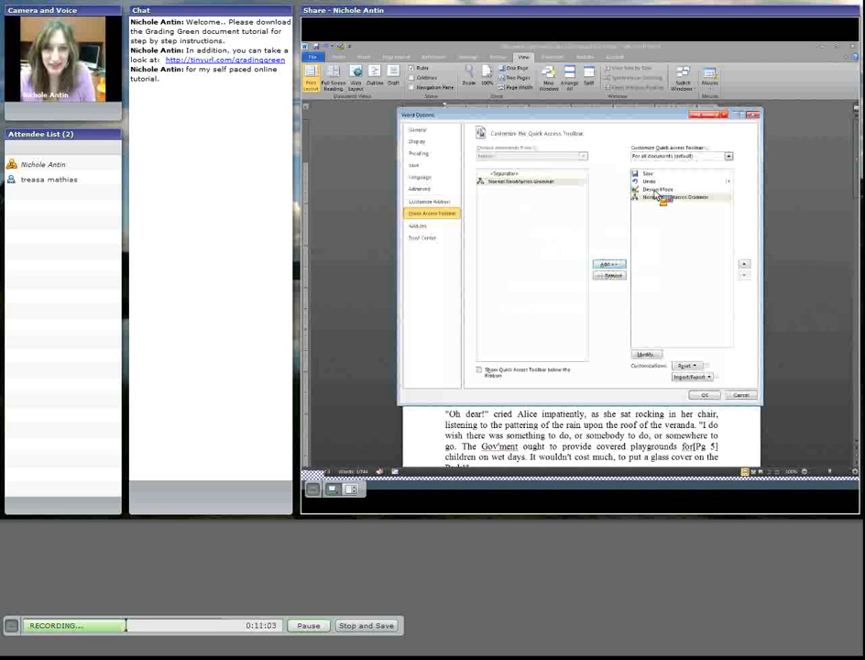
- Give the Grammar macro's button a different symbol, shorten its display name to "Grammar" and apply the customization
{"action": "left_click", "coordinate": [647, 355]}
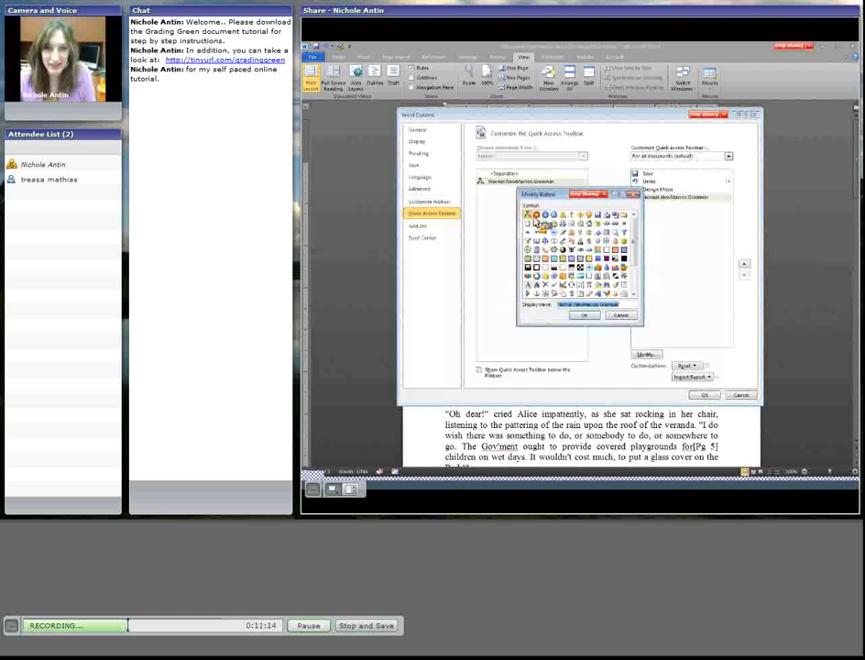
{"action": "left_click", "coordinate": [528, 250]}
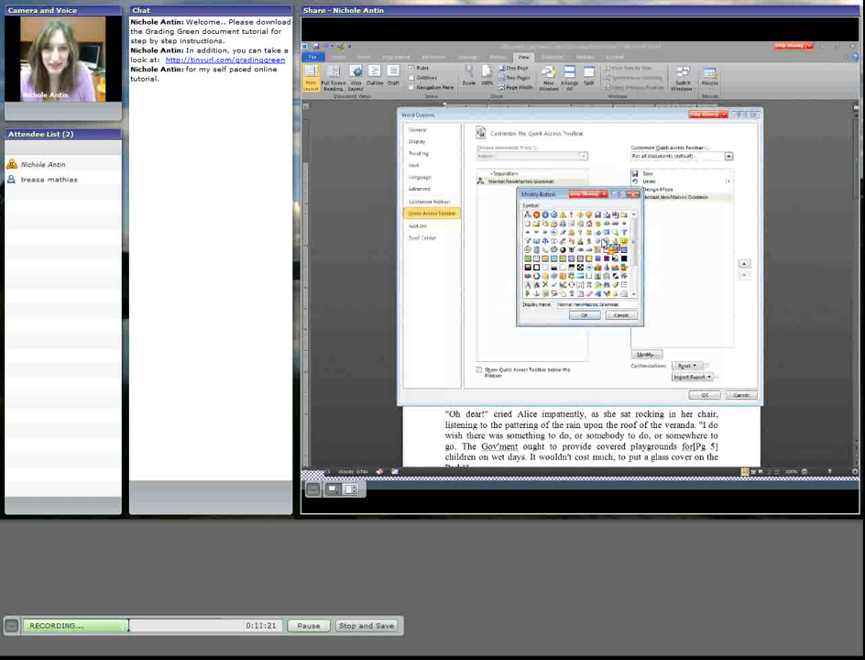
{"action": "left_click", "coordinate": [605, 242]}
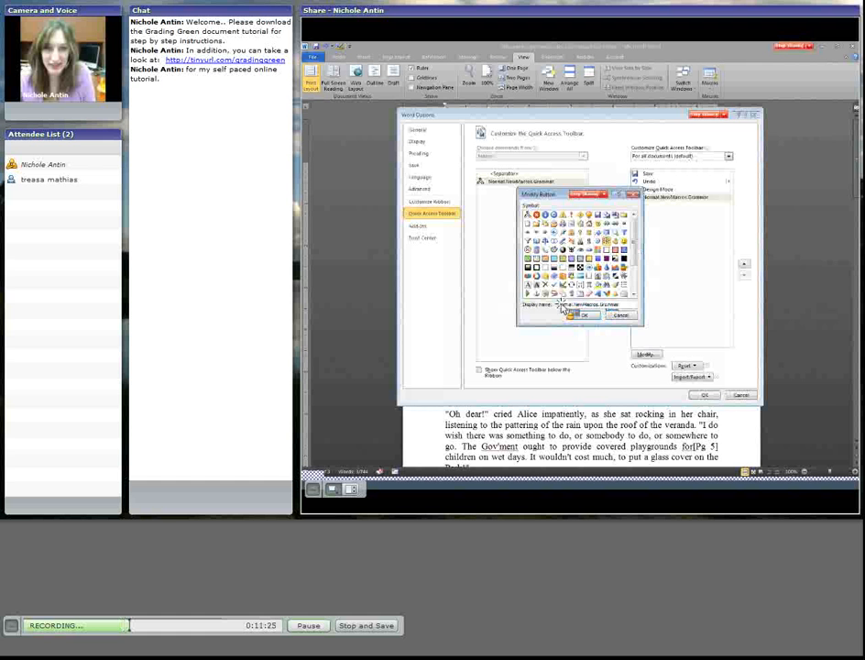
{"action": "left_click_drag", "start_coordinate": [559, 304], "coordinate": [602, 304]}
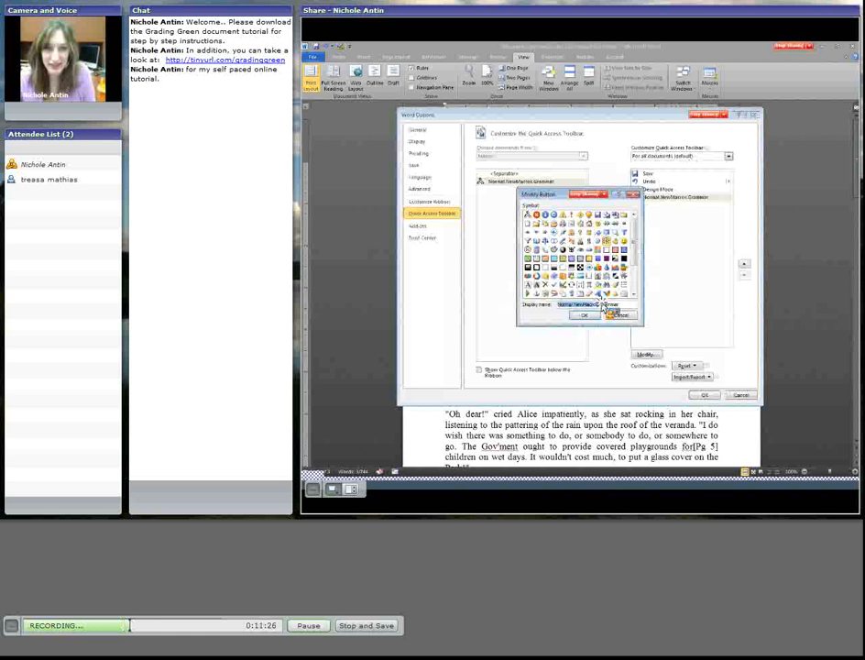
{"action": "key", "text": "BackSpace"}
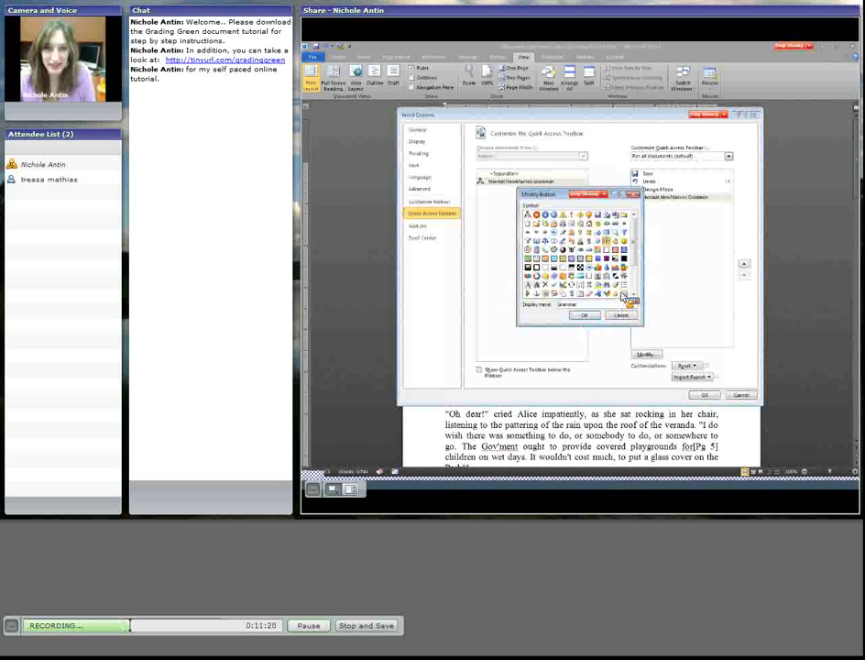
{"action": "left_click", "coordinate": [588, 317]}
{"action": "left_click", "coordinate": [705, 395]}
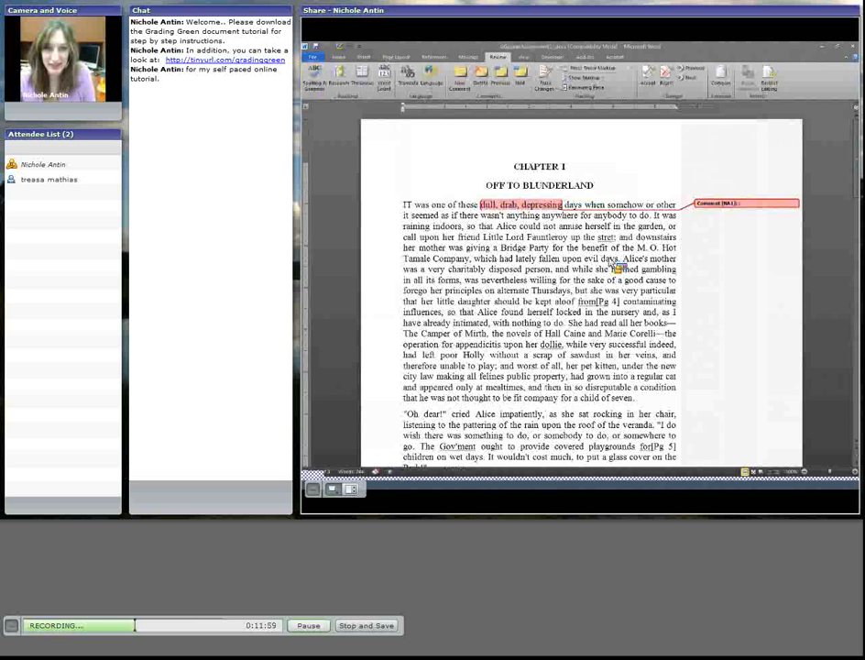
- Enter "Spelling and Grammar" as the text of the comment on "dull, drab, depressing"
{"action": "type", "text": "Interesting use"}
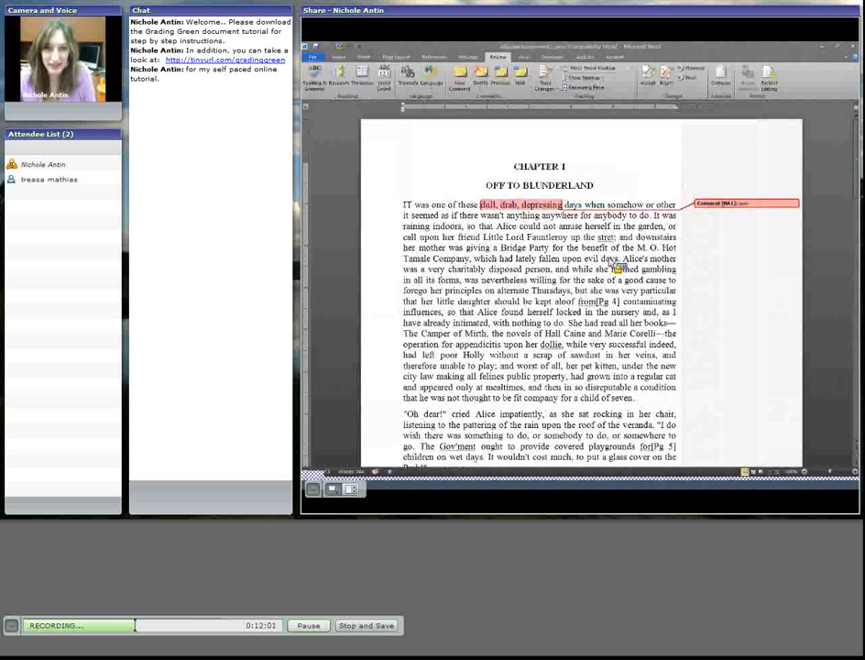
{"action": "type", "text": "ammarar"}
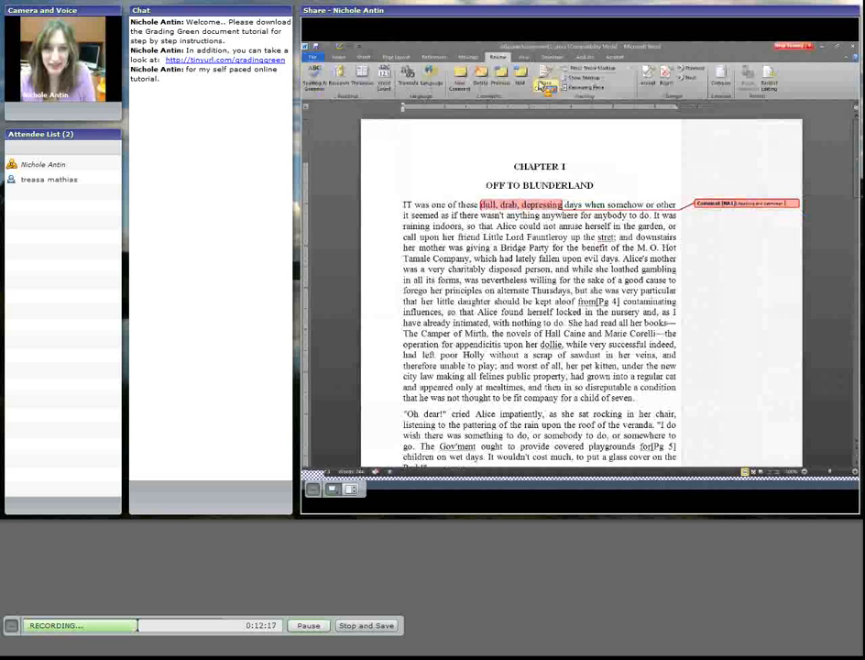
- Run the Grammar macro on "Bridge Party" and add "nice!" to the end of its comment
{"action": "left_click_drag", "start_coordinate": [502, 248], "coordinate": [546, 250]}
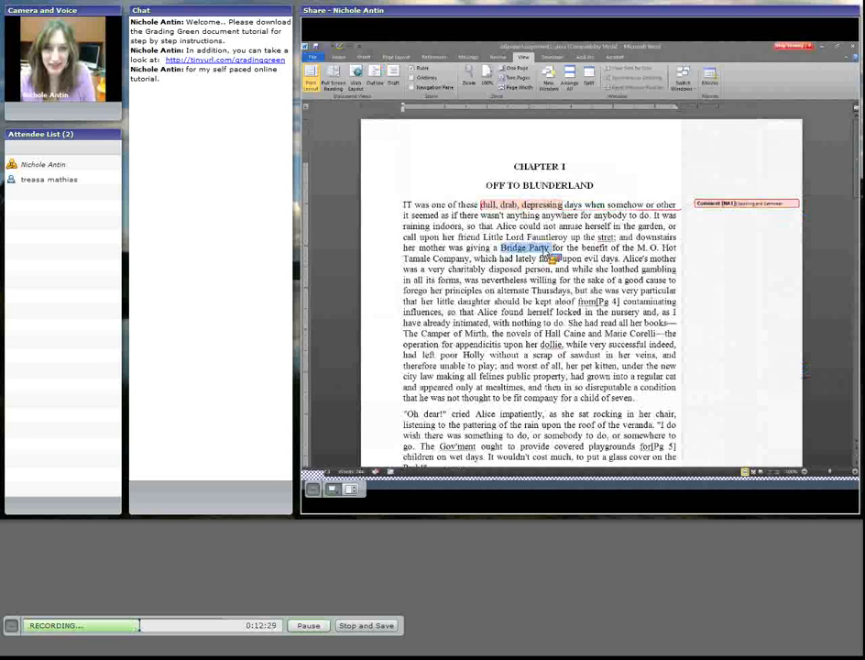
{"action": "left_click", "coordinate": [349, 46]}
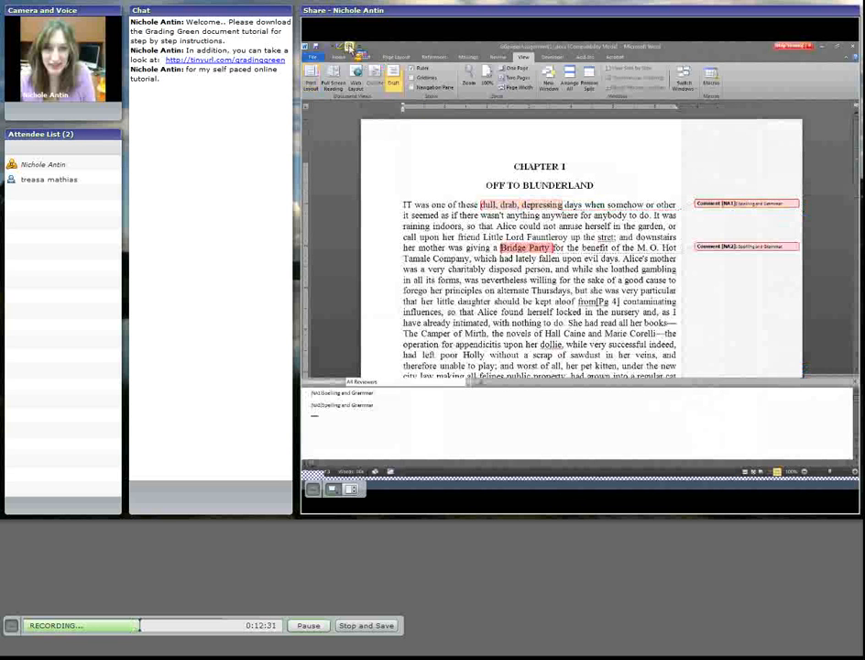
{"action": "left_click", "coordinate": [793, 249]}
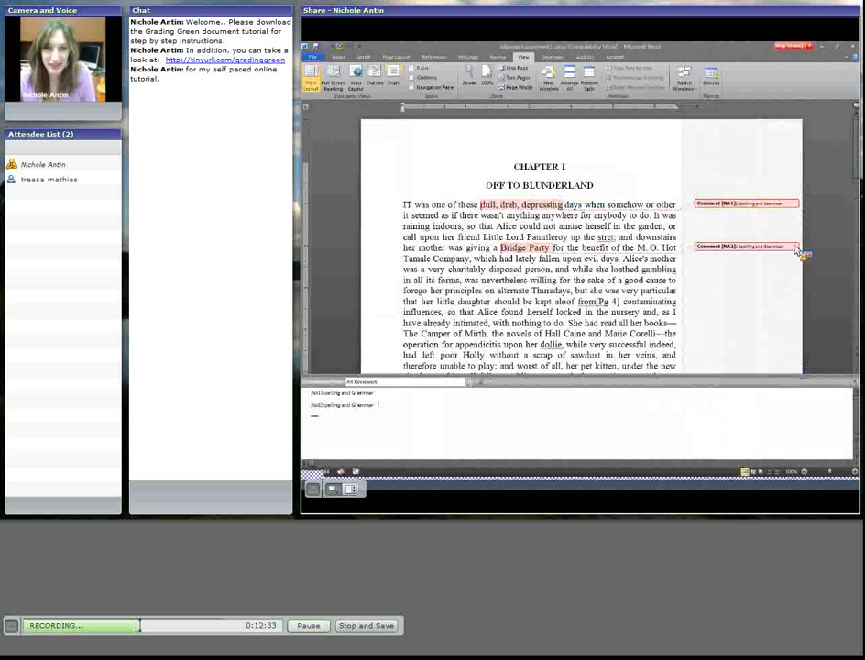
{"action": "left_click", "coordinate": [796, 249]}
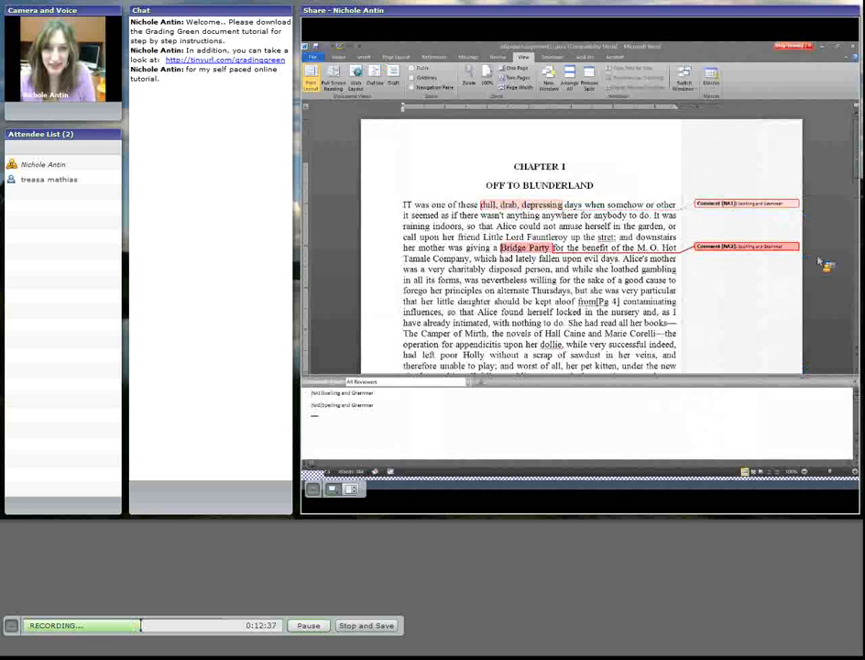
{"action": "type", "text": "miss"}
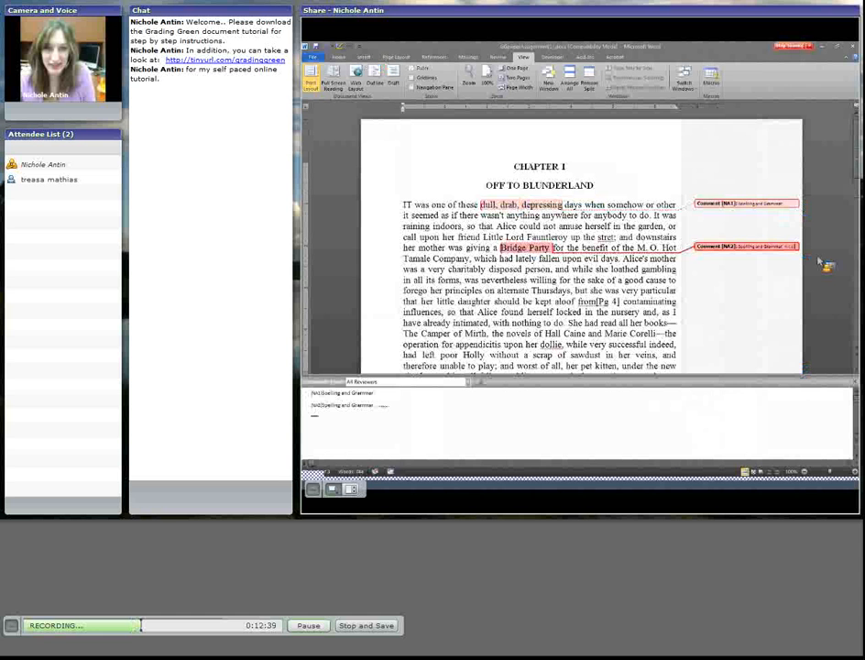
{"action": "type", "text": "!"}
- Run the Grammar macro on "principles on alternate", add filler text to its comment and close the list of reviewers' comments
{"action": "left_click", "coordinate": [448, 290]}
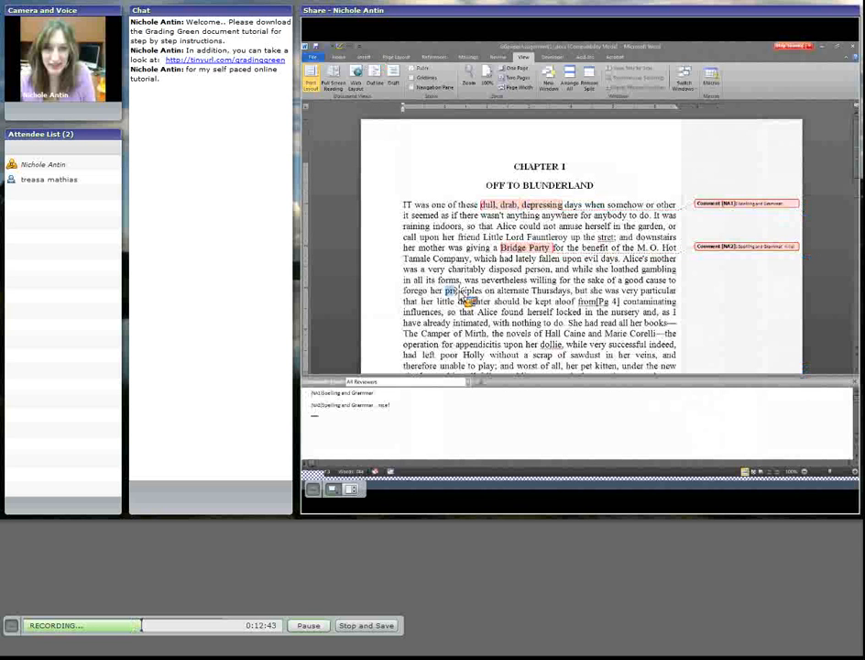
{"action": "left_click_drag", "start_coordinate": [446, 290], "coordinate": [532, 290]}
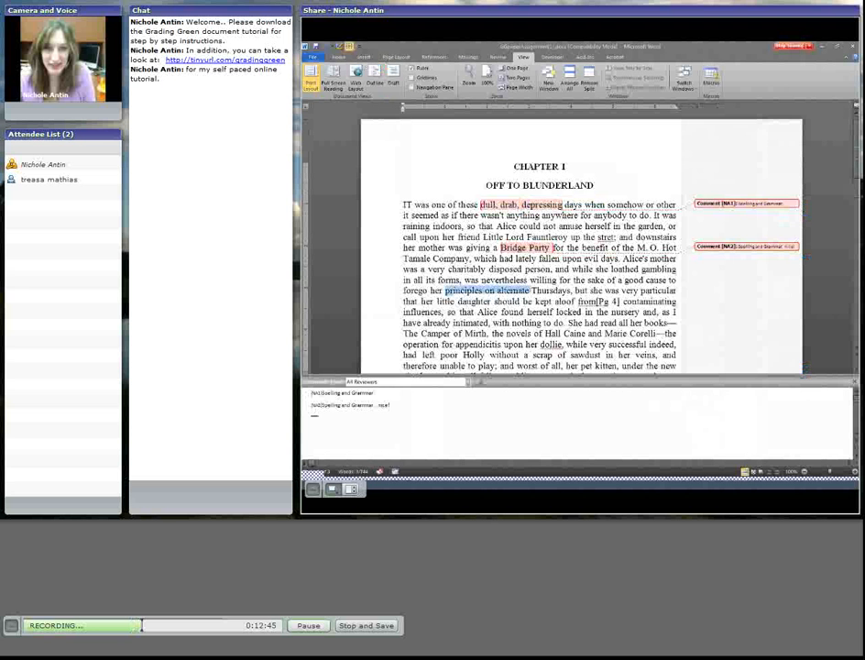
{"action": "left_click", "coordinate": [348, 46]}
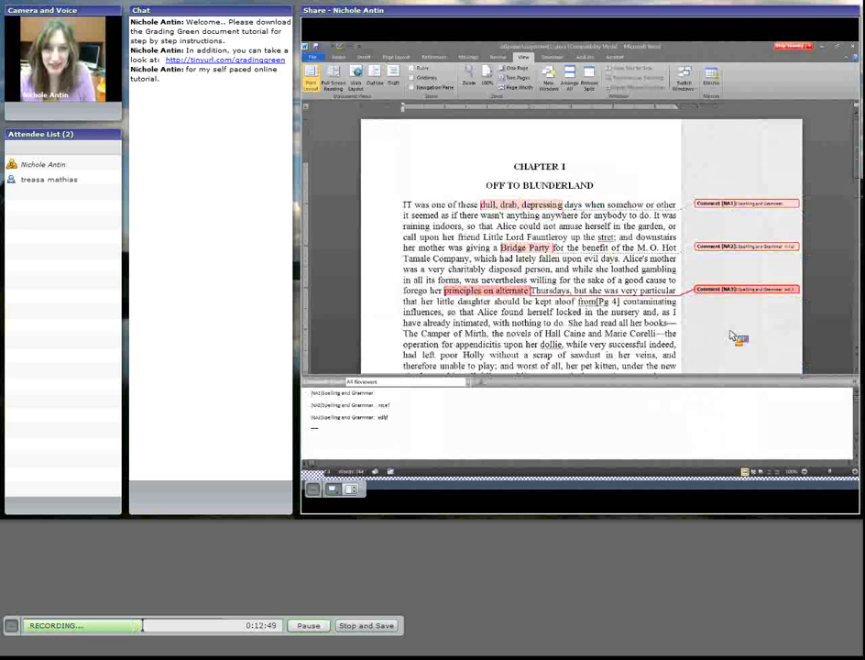
{"action": "type", "text": "adjfadsf asdf"}
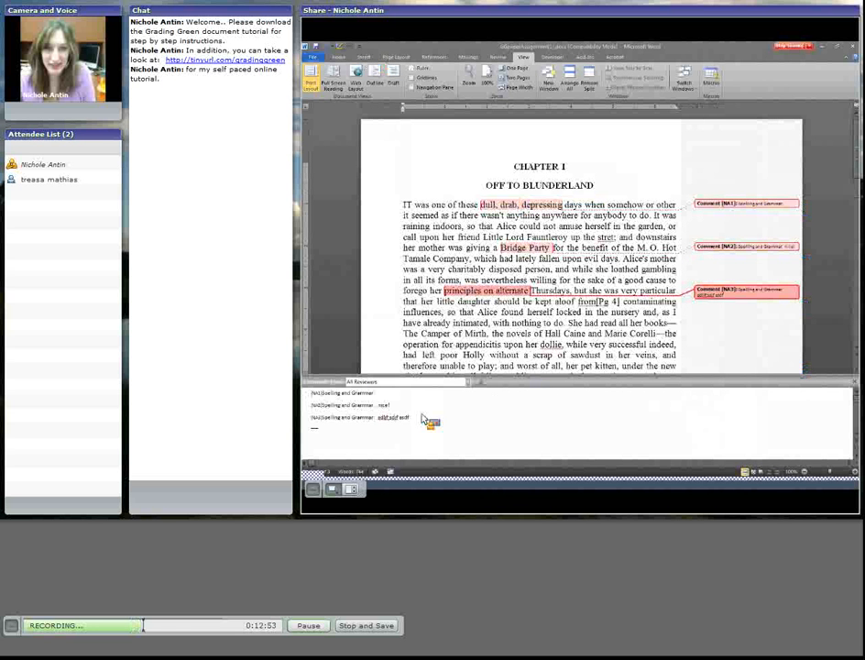
{"action": "left_click", "coordinate": [856, 386]}
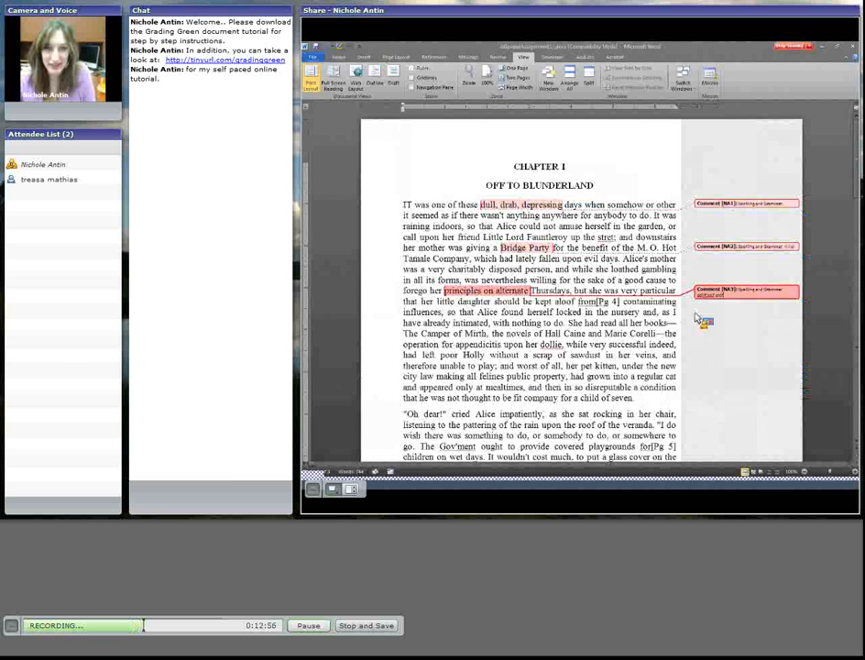
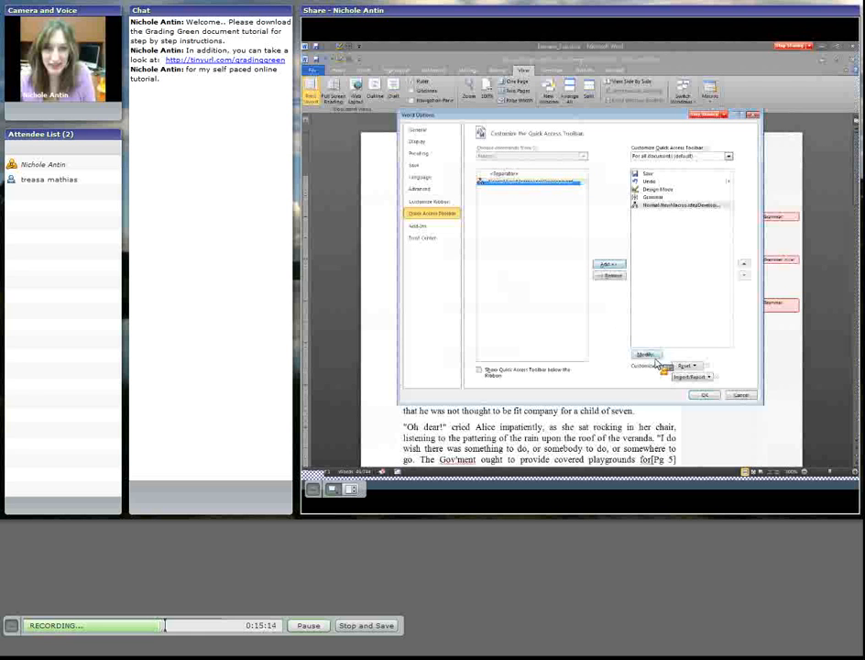
- Give the ideaDevelopment macro's button the eye symbol, shorten its display name to "ideaDevelopment" and apply the customization
{"action": "left_click", "coordinate": [644, 354]}
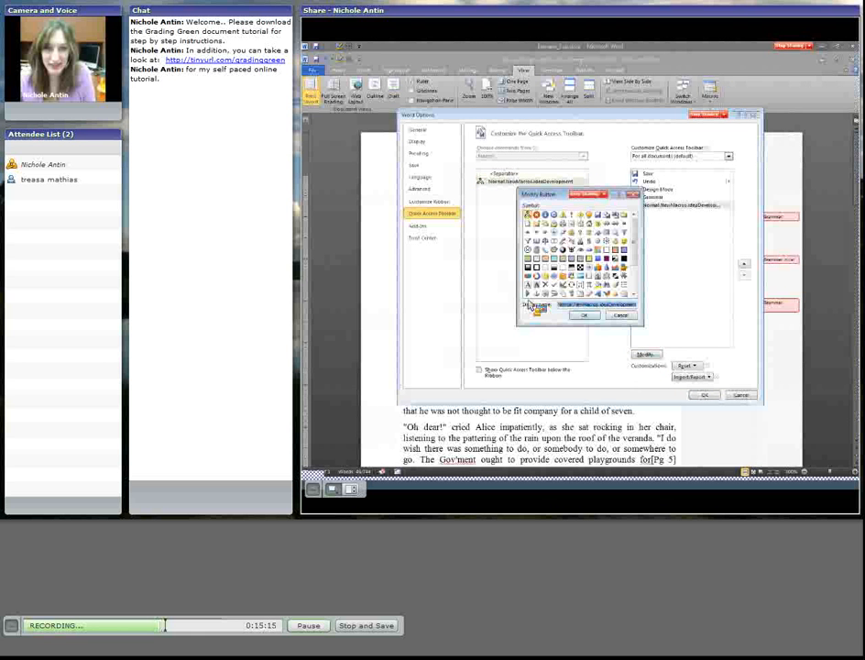
{"action": "left_click", "coordinate": [580, 249]}
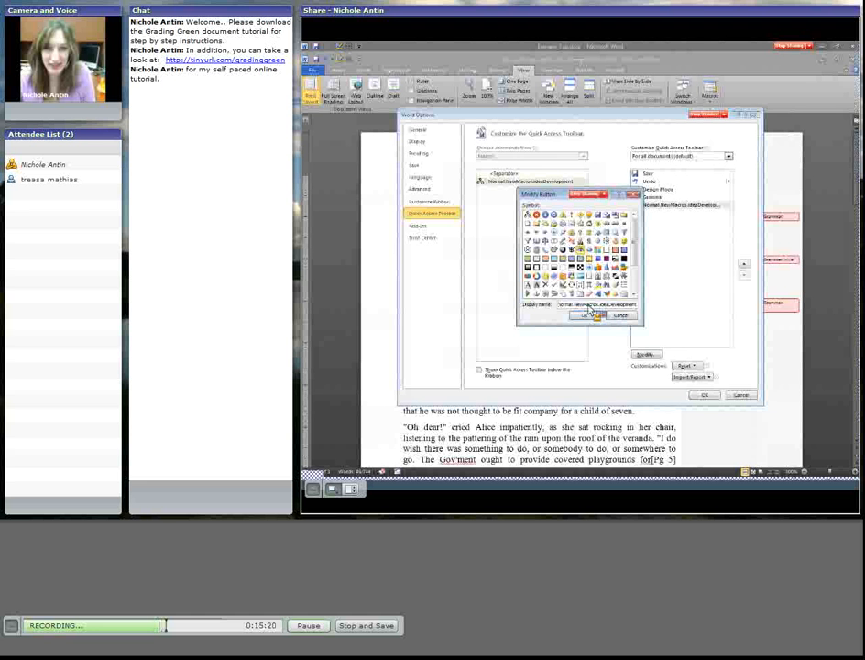
{"action": "left_click_drag", "start_coordinate": [601, 305], "coordinate": [541, 304]}
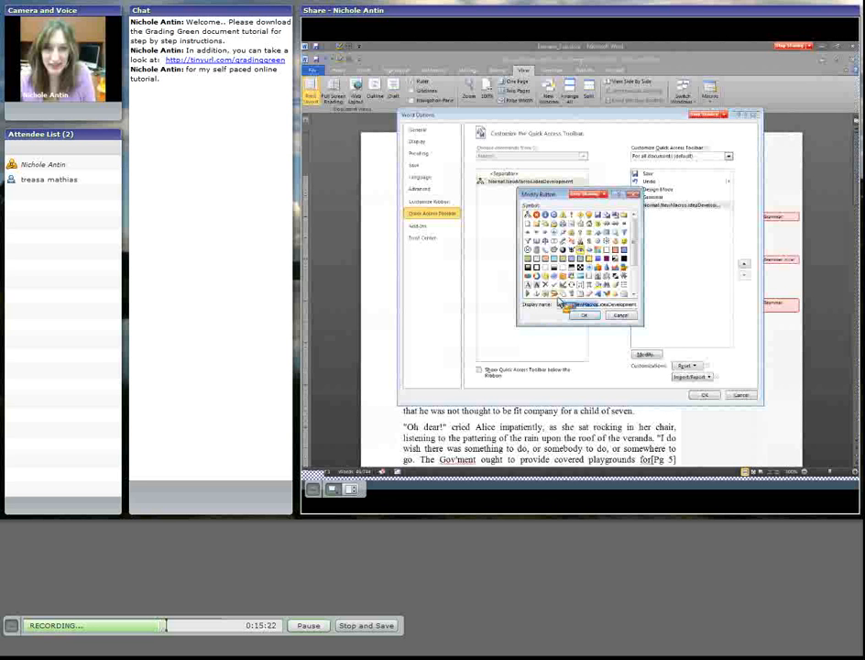
{"action": "key", "text": "BackSpace"}
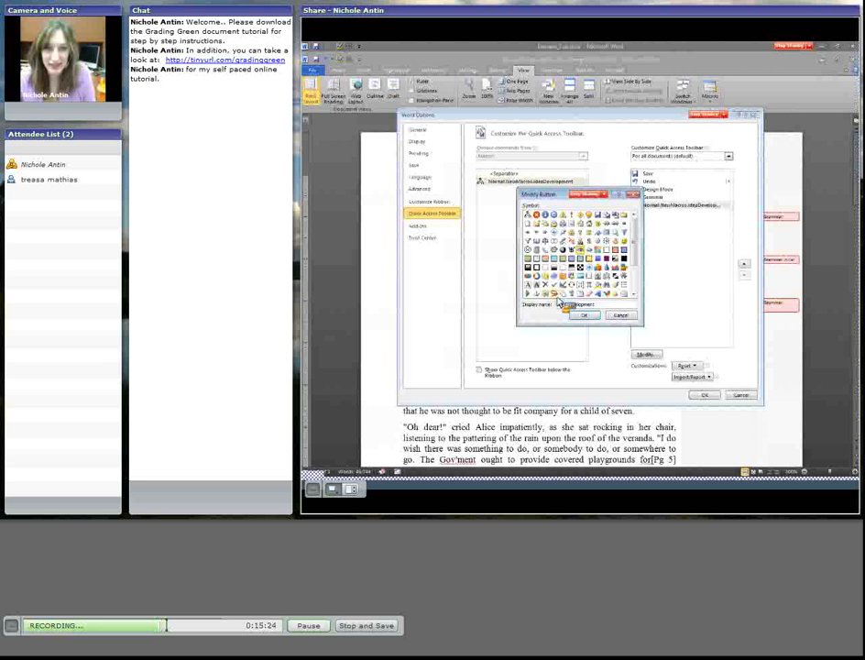
{"action": "left_click", "coordinate": [588, 315]}
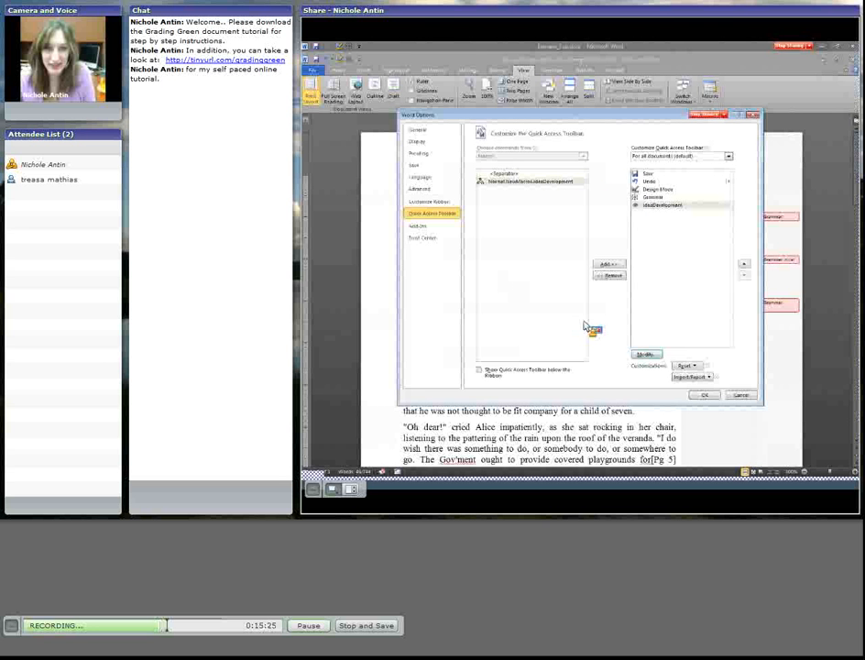
{"action": "left_click", "coordinate": [703, 395]}
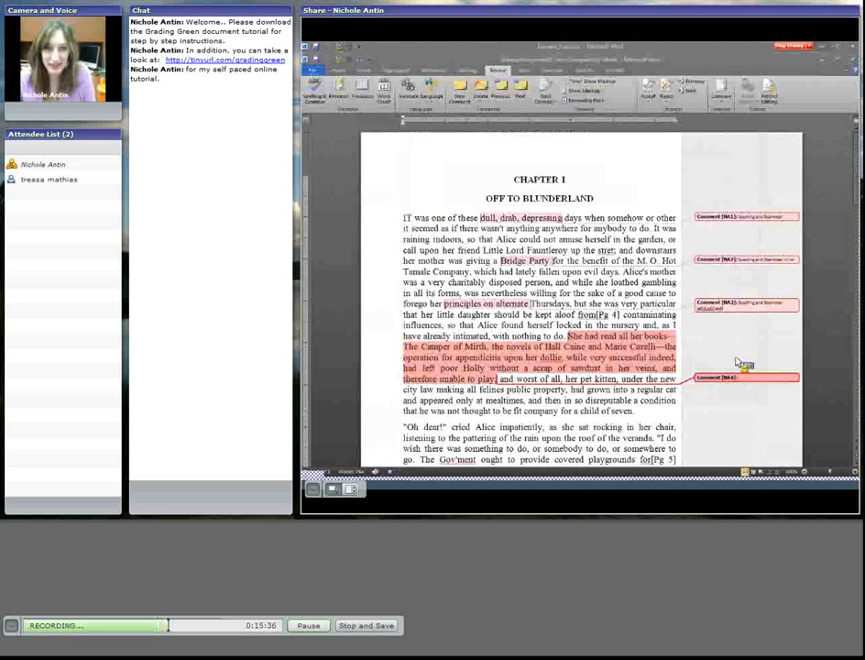
- Enter "Idea Development:" as the comment on the passage beginning "She had read all her books" and stop recording the macro
{"action": "type", "text": "Ideas and"}
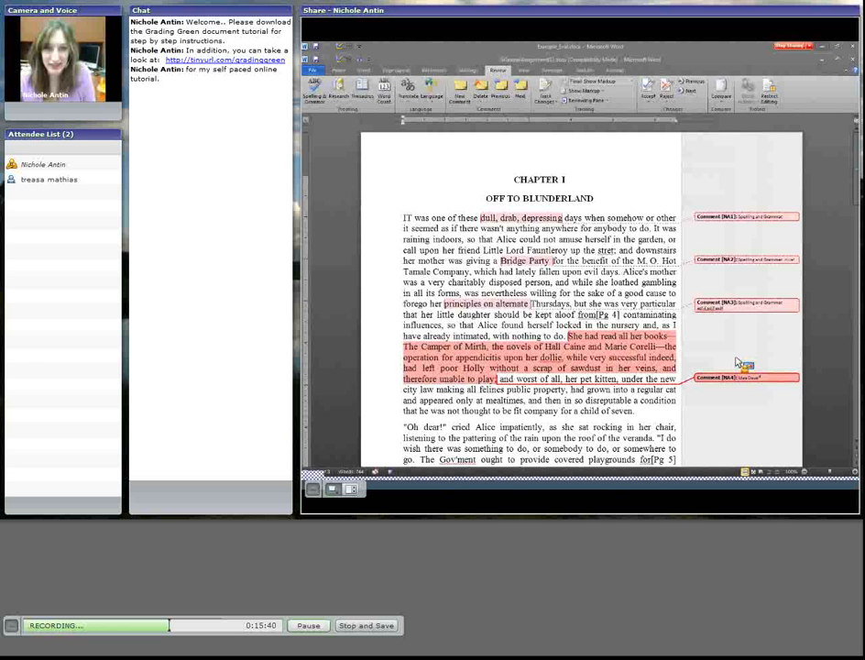
{"action": "left_click", "coordinate": [524, 70]}
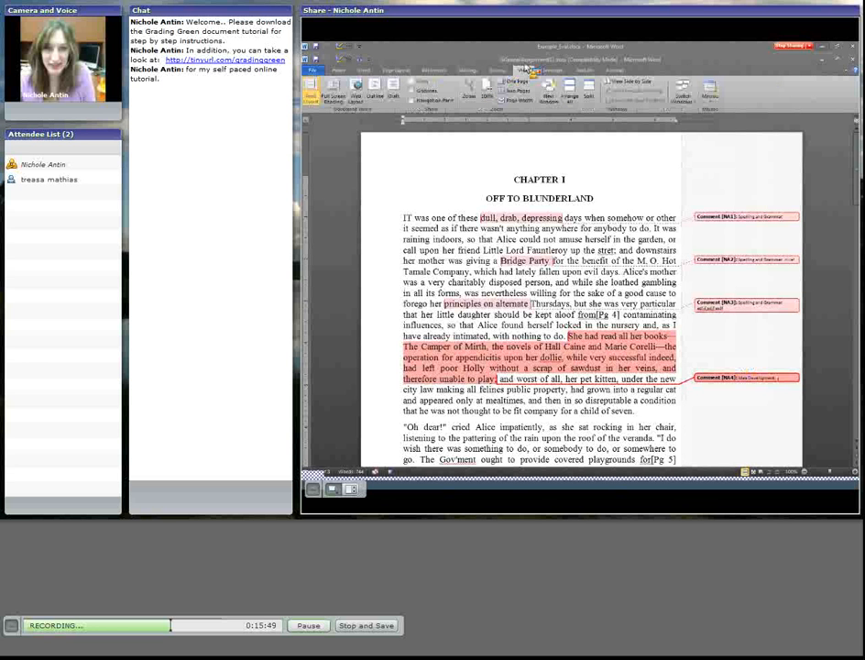
{"action": "left_click", "coordinate": [710, 92]}
{"action": "left_click", "coordinate": [742, 123]}
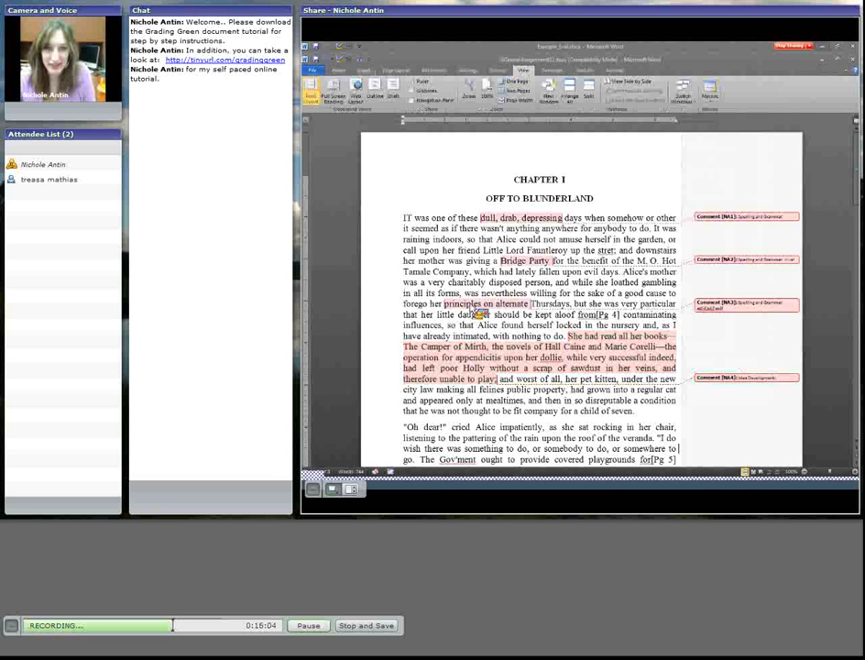
- Run the ideaDevelopment macro on "Alice impatiently" and add "nice job" to the end of its comment
{"action": "left_click_drag", "start_coordinate": [475, 427], "coordinate": [542, 427]}
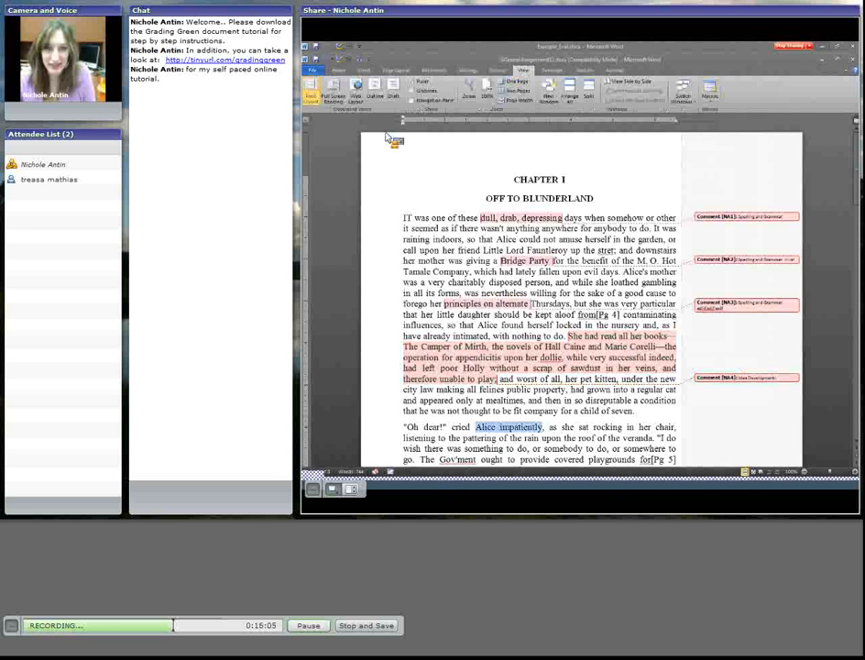
{"action": "left_click", "coordinate": [358, 61]}
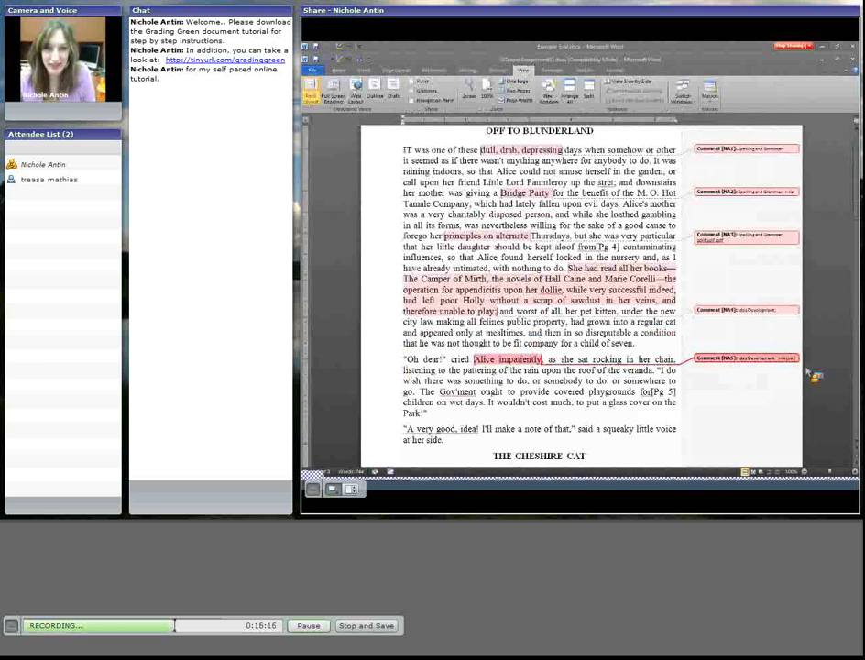
{"action": "left_click", "coordinate": [632, 392]}
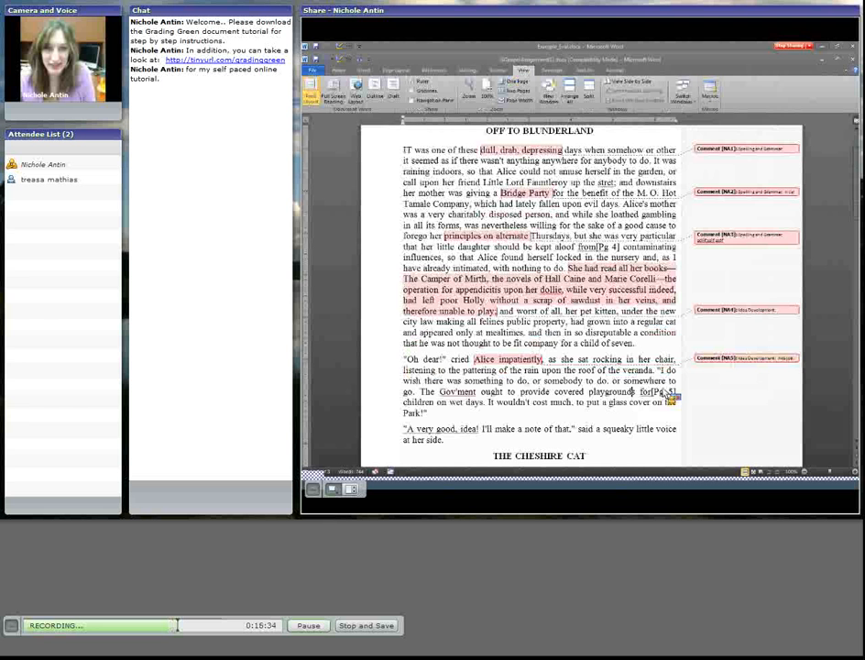
- Draw a text box about 2.75" wide and 1.41" high beside the chapter heading, containing "A" and "Some comments here......"
{"action": "scroll", "coordinate": [674, 437], "scroll_direction": "up", "scroll_amount": 2}
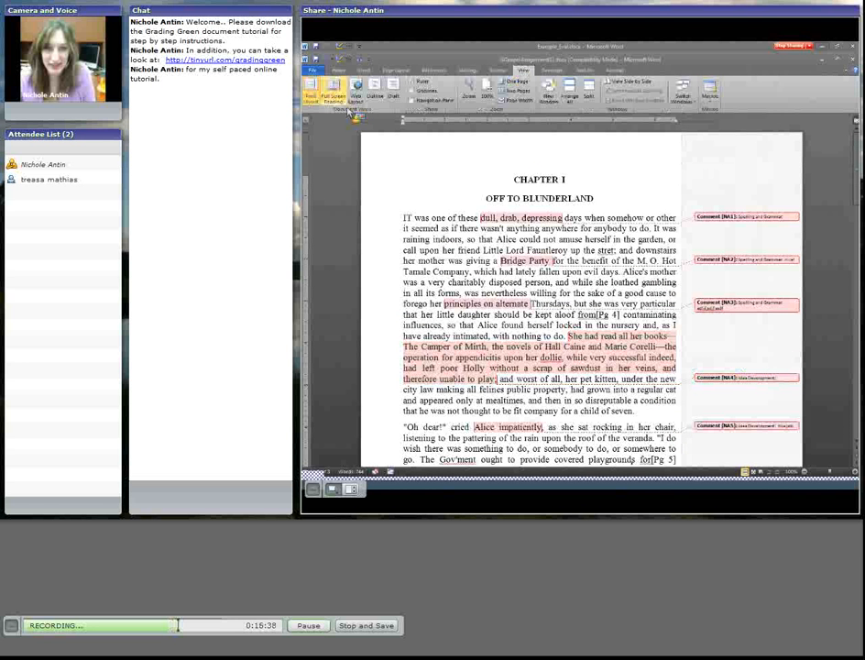
{"action": "left_click", "coordinate": [341, 71]}
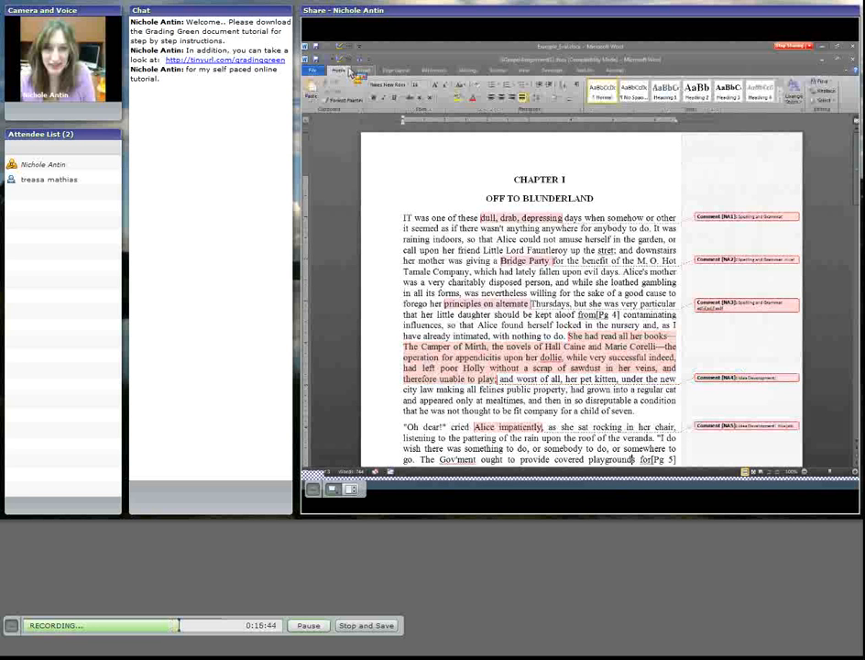
{"action": "left_click", "coordinate": [365, 70]}
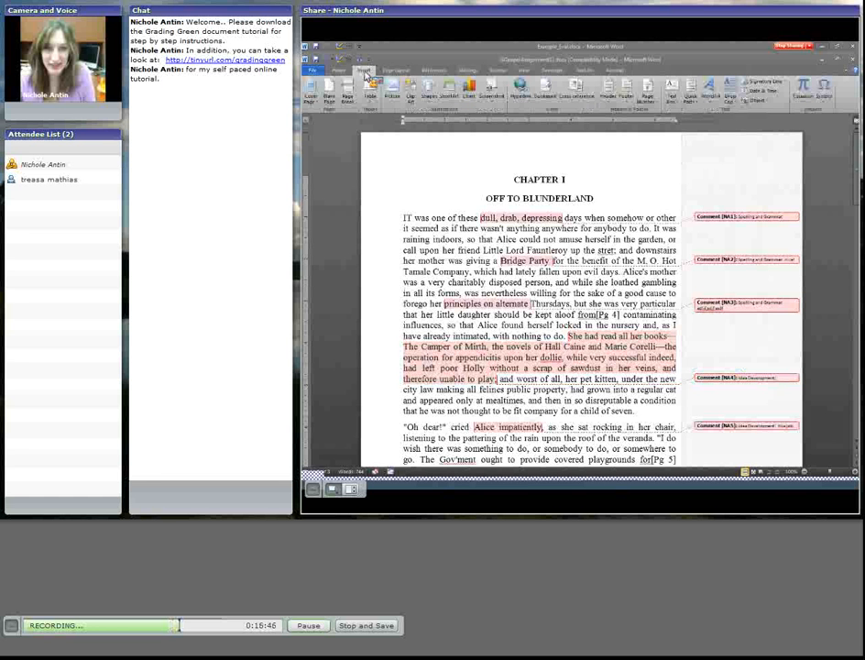
{"action": "left_click", "coordinate": [673, 101]}
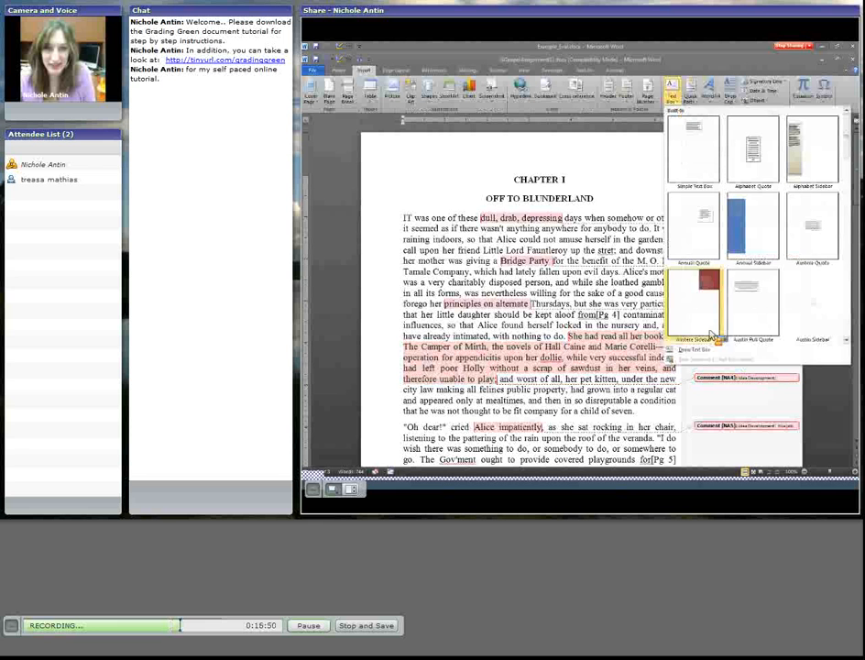
{"action": "left_click", "coordinate": [709, 354]}
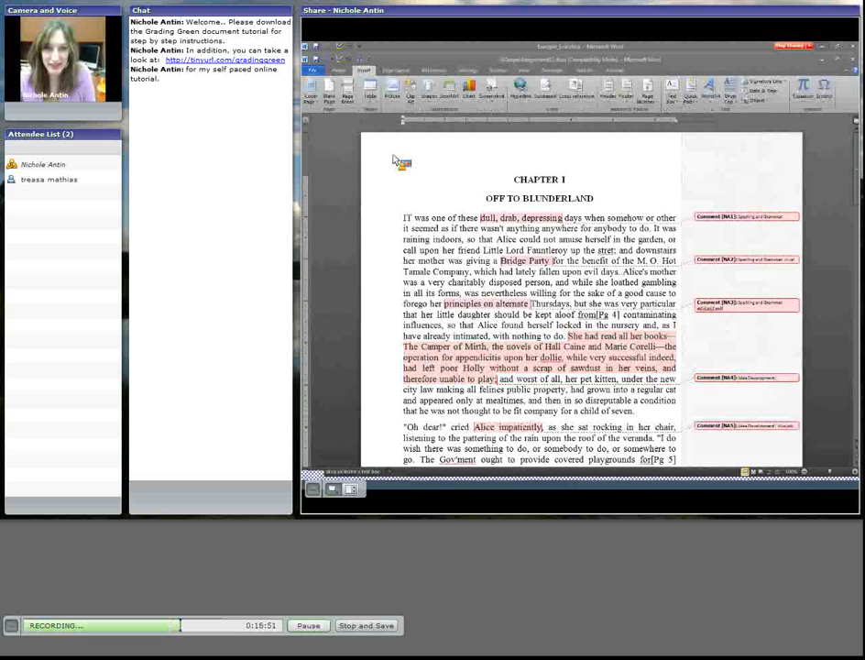
{"action": "left_click_drag", "start_coordinate": [374, 145], "coordinate": [492, 206]}
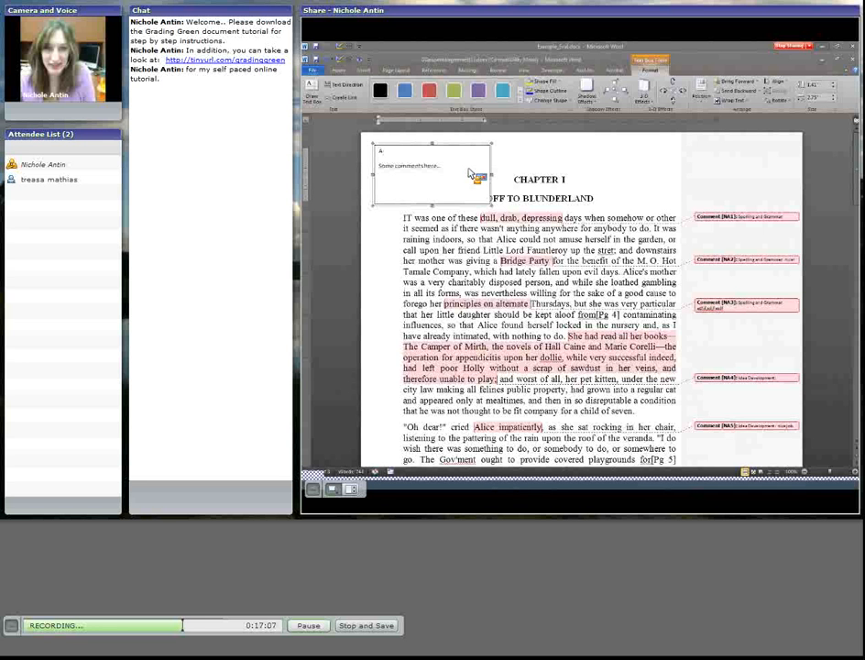
{"action": "type", "text": "....."}
{"action": "left_click", "coordinate": [500, 273]}
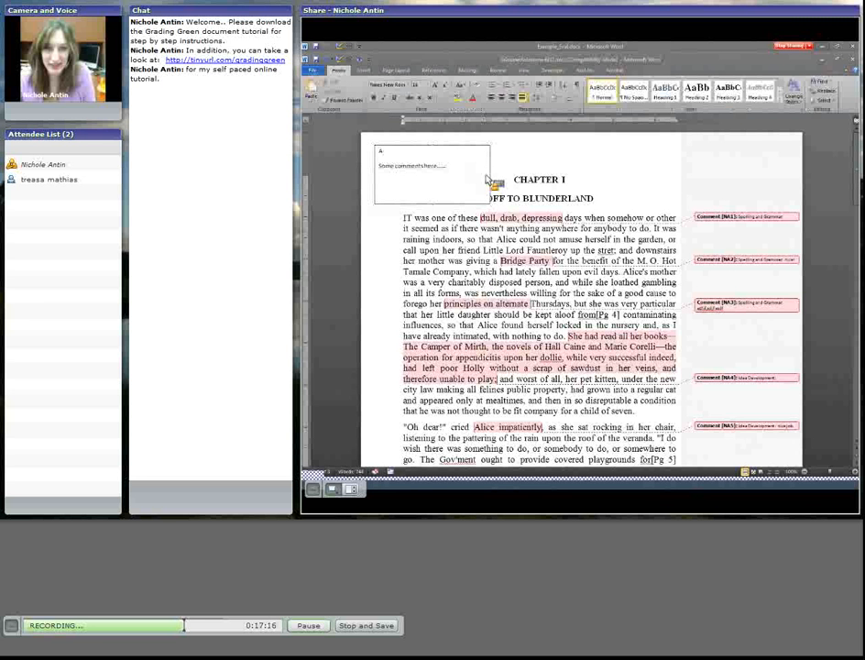
- Go to the end of the paper and start inserting text from a file
{"action": "mouse_move", "coordinate": [519, 226]}
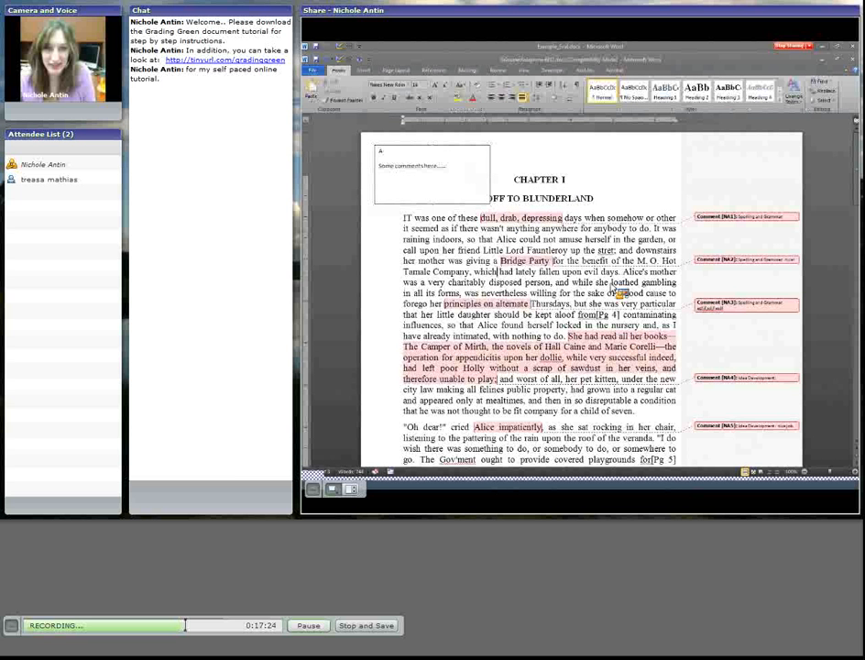
{"action": "scroll", "coordinate": [620, 292], "scroll_direction": "down", "scroll_amount": 2}
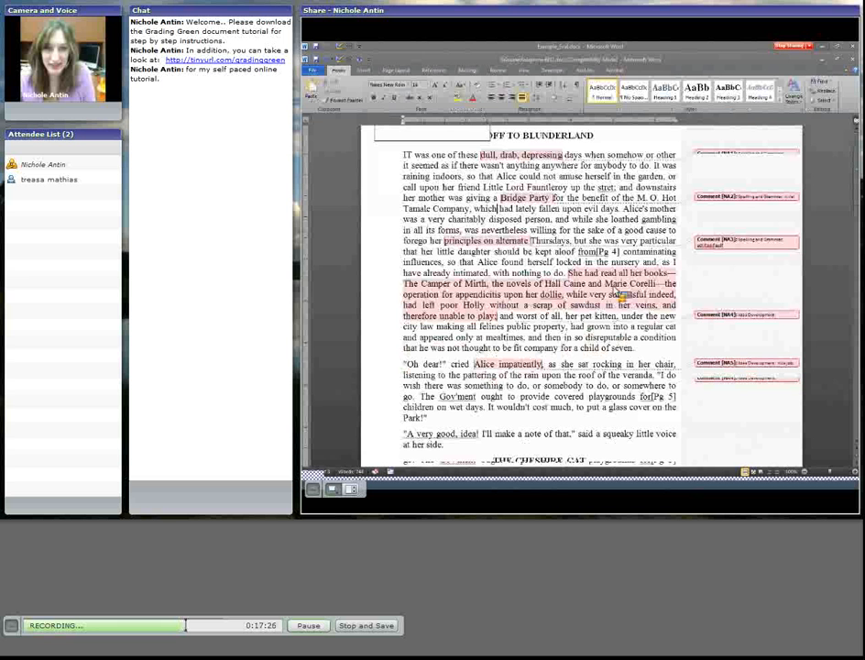
{"action": "scroll", "coordinate": [619, 295], "scroll_direction": "down", "scroll_amount": 5}
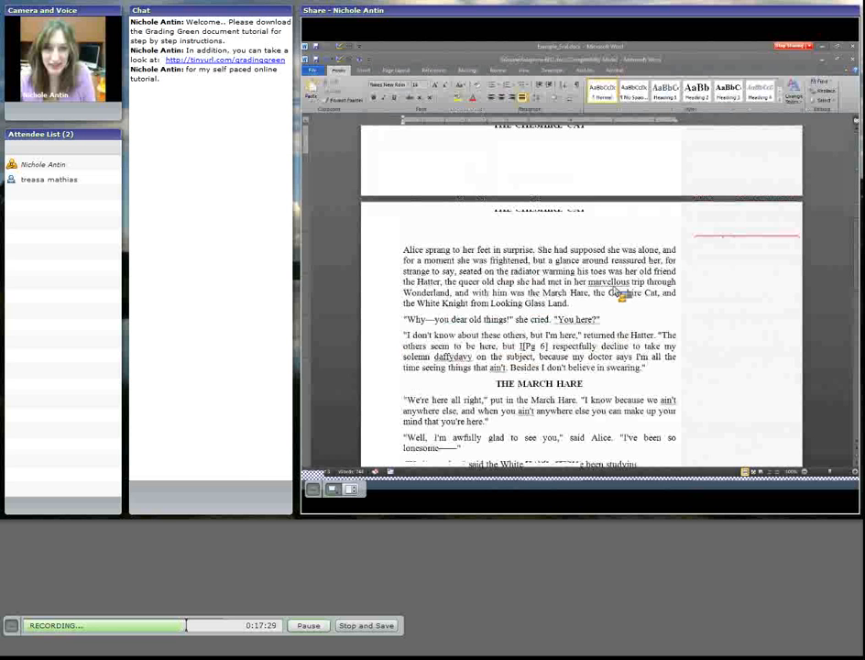
{"action": "scroll", "coordinate": [615, 289], "scroll_direction": "down", "scroll_amount": 10}
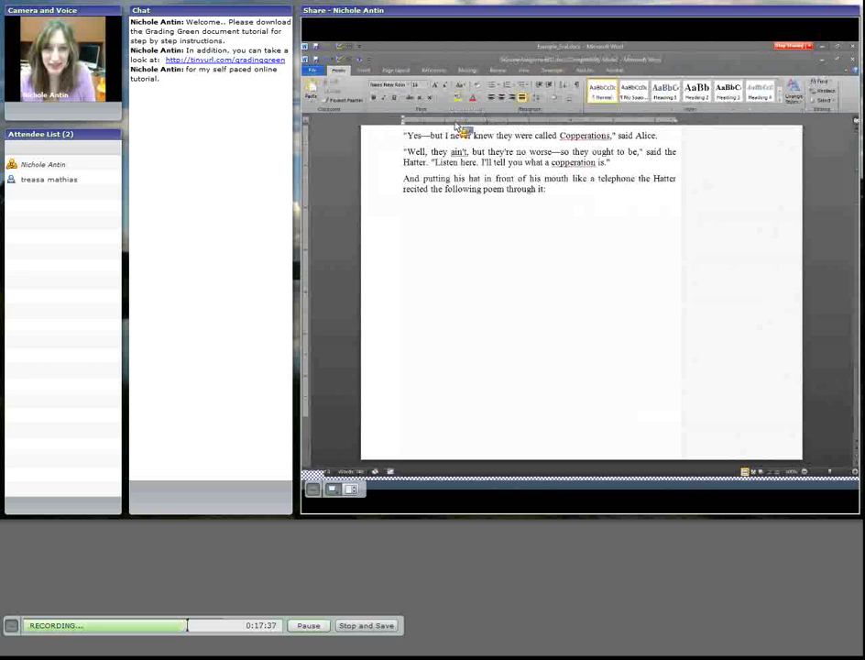
{"action": "left_click", "coordinate": [367, 70]}
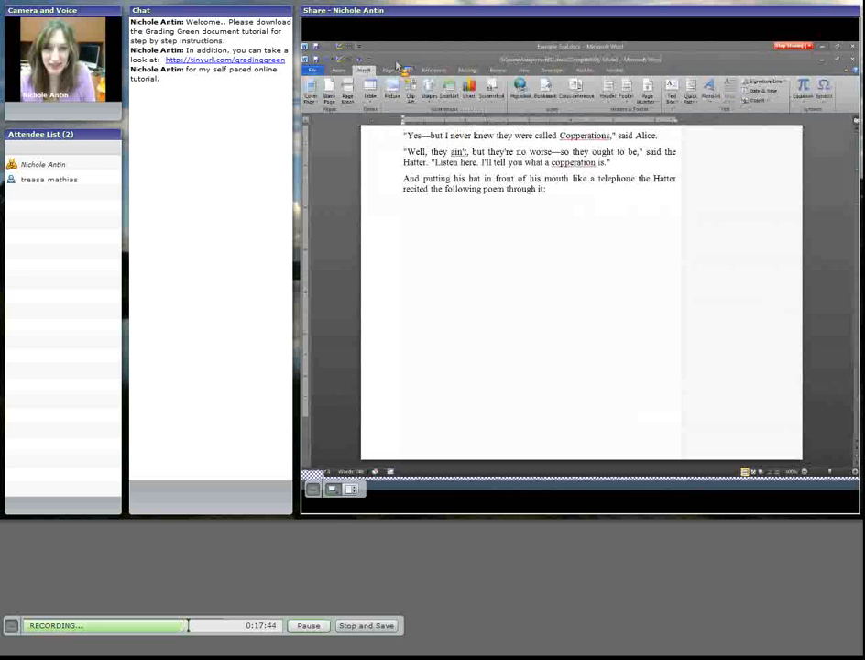
{"action": "left_click", "coordinate": [754, 100]}
{"action": "left_click", "coordinate": [771, 122]}
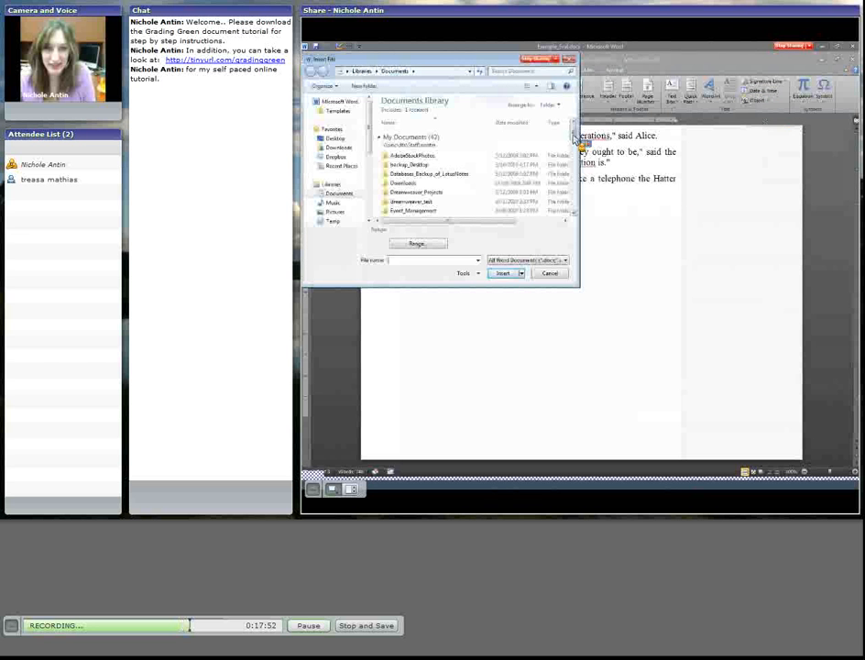
- Insert the example evaluation sheet document from the GradingGreen folder inside My Notes, workshops
{"action": "left_click_drag", "start_coordinate": [576, 145], "coordinate": [575, 165]}
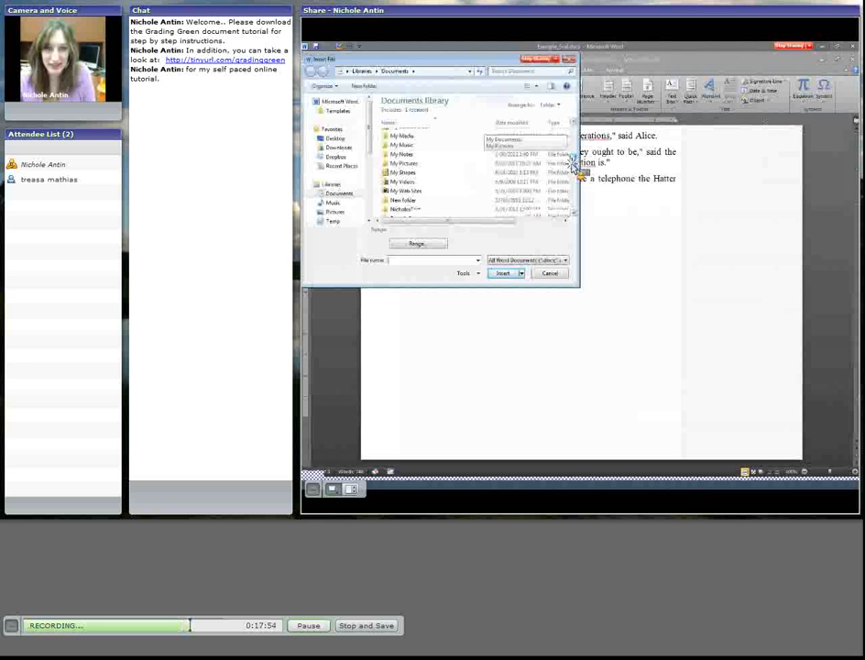
{"action": "double_click", "coordinate": [407, 152]}
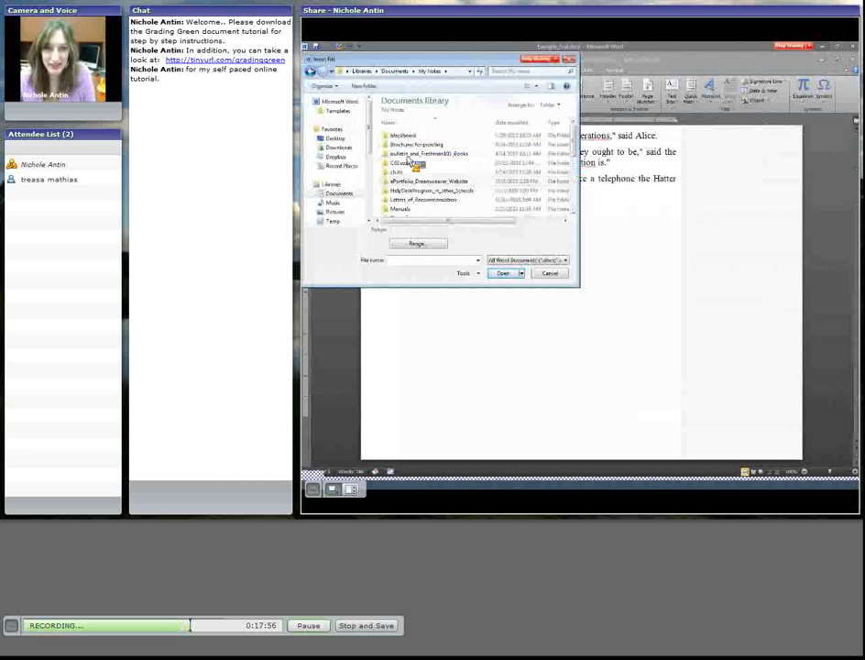
{"action": "left_click_drag", "start_coordinate": [574, 141], "coordinate": [575, 172]}
{"action": "scroll", "coordinate": [573, 182], "scroll_direction": "down", "scroll_amount": 2}
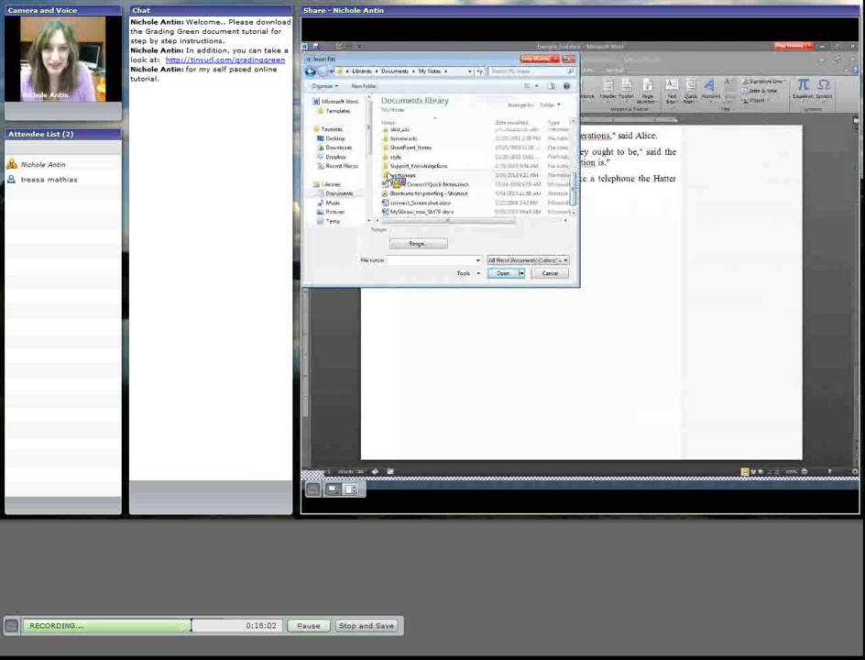
{"action": "double_click", "coordinate": [401, 187]}
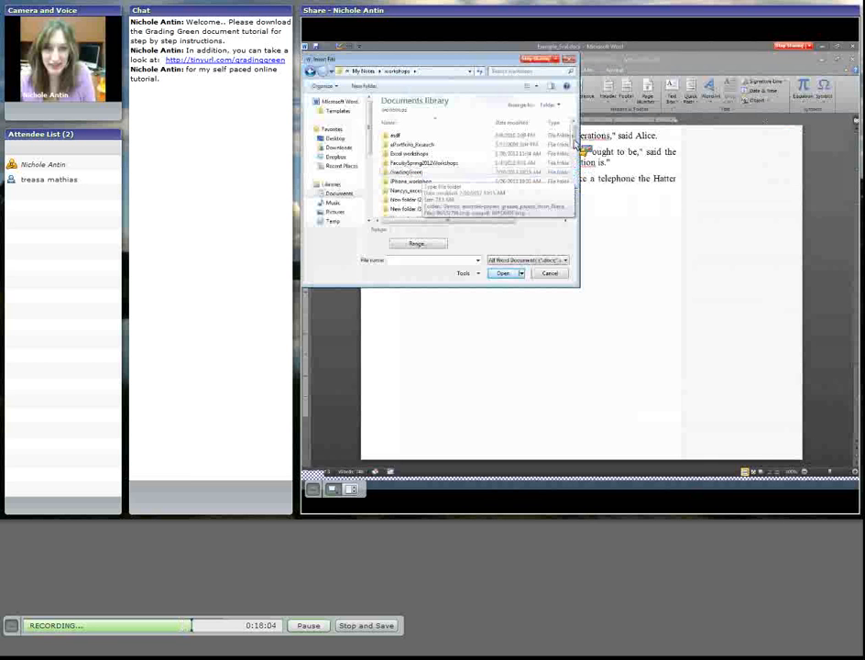
{"action": "scroll", "coordinate": [575, 164], "scroll_direction": "down", "scroll_amount": 5}
{"action": "scroll", "coordinate": [574, 181], "scroll_direction": "up", "scroll_amount": 2}
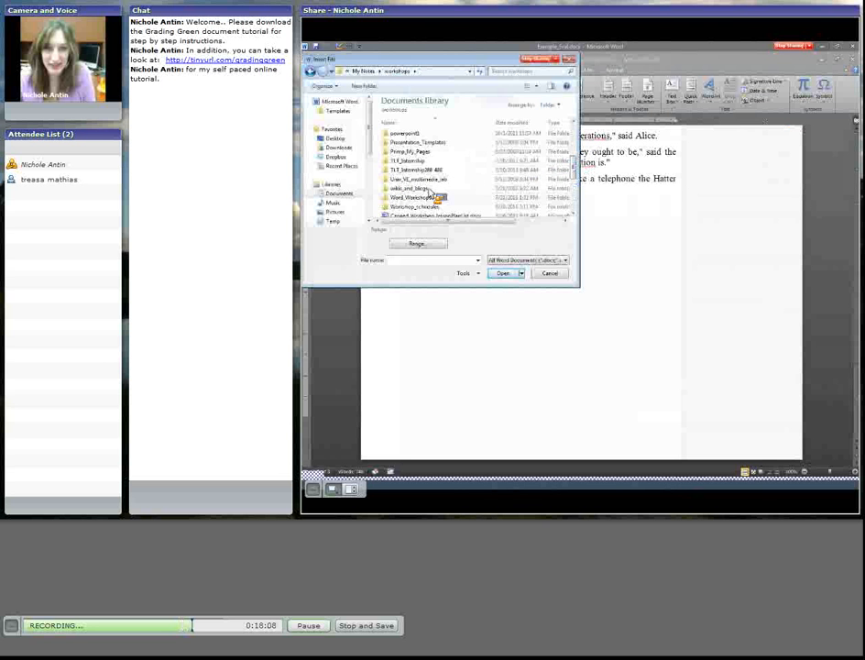
{"action": "scroll", "coordinate": [575, 162], "scroll_direction": "up", "scroll_amount": 1}
{"action": "left_click_drag", "start_coordinate": [574, 157], "coordinate": [575, 144]}
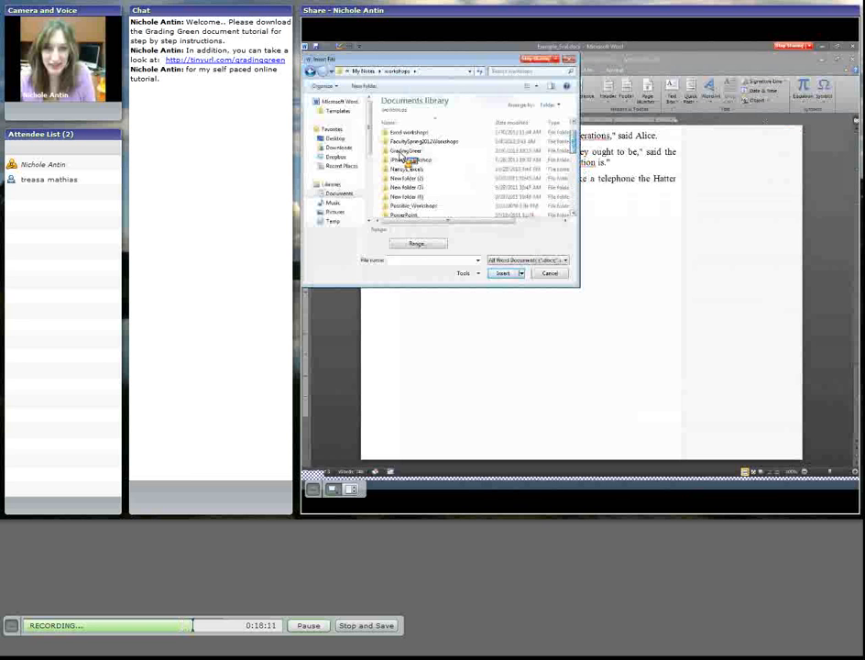
{"action": "double_click", "coordinate": [404, 154]}
{"action": "double_click", "coordinate": [422, 196]}
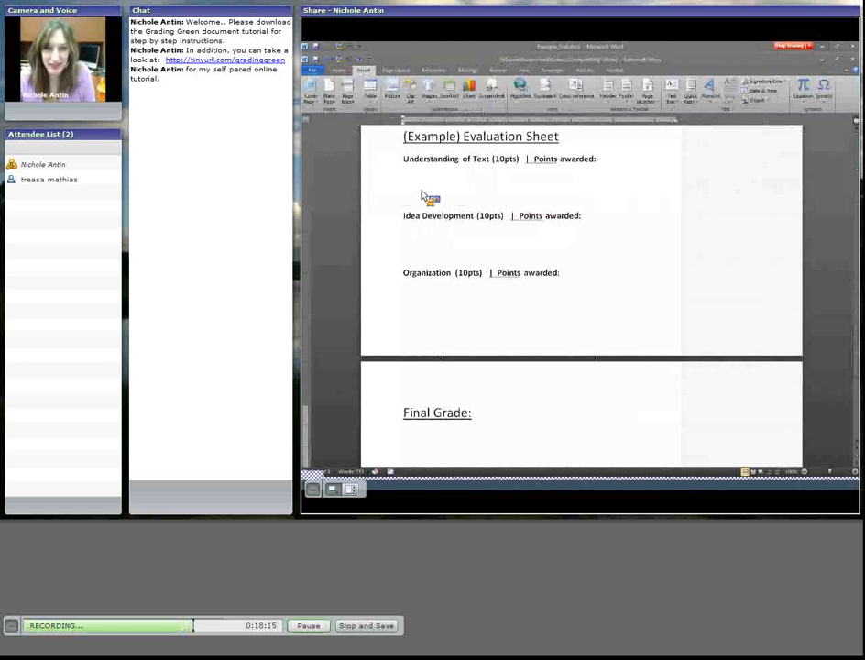
- Insert a page break between the end of the paper and the evaluation sheet's heading
{"action": "scroll", "coordinate": [488, 221], "scroll_direction": "up", "scroll_amount": 3}
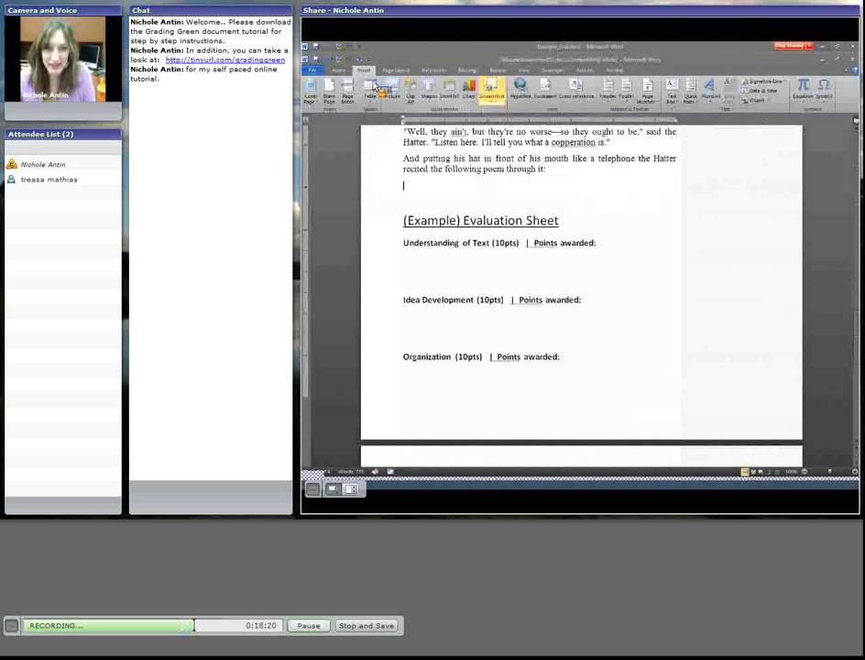
{"action": "left_click", "coordinate": [349, 92]}
{"action": "scroll", "coordinate": [527, 209], "scroll_direction": "down", "scroll_amount": 3}
{"action": "scroll", "coordinate": [530, 211], "scroll_direction": "down", "scroll_amount": 2}
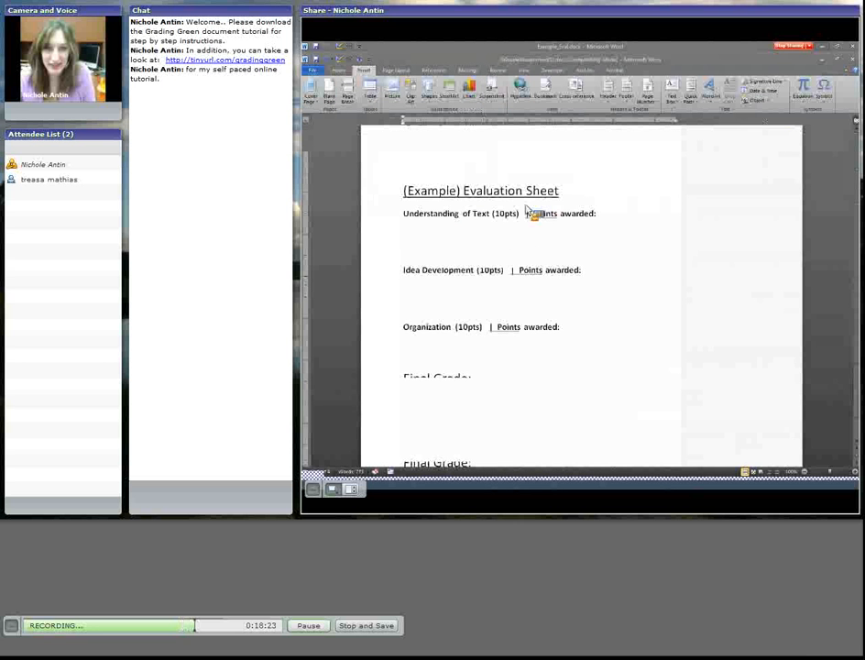
- Award 9 points for Understanding of Text, 8 for Idea Development and 10 for Organization, with a final grade of 27/30
{"action": "left_click", "coordinate": [622, 205]}
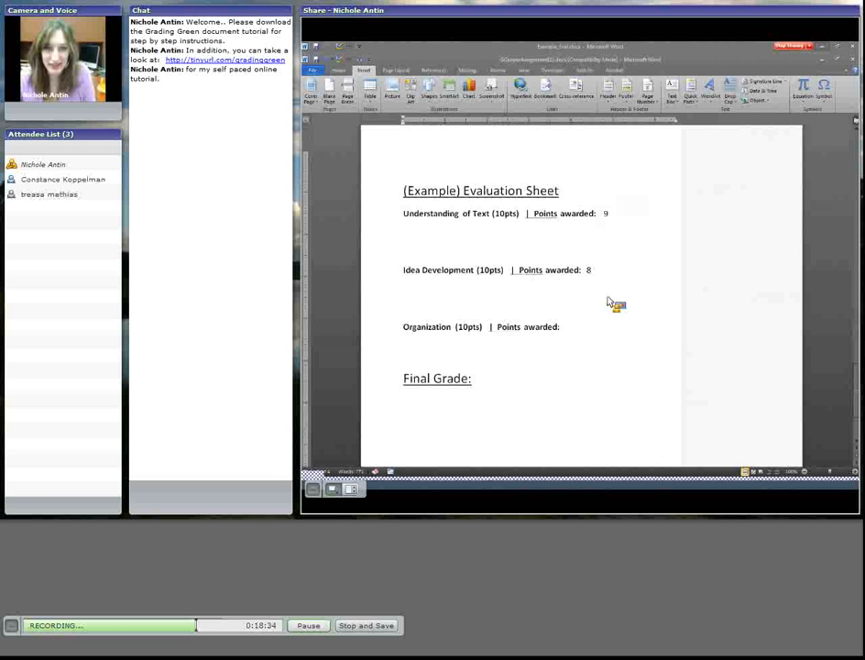
{"action": "type", "text": "10"}
{"action": "key", "text": "Down"}
{"action": "key", "text": "Down"}
{"action": "type", "text": "27/30"}
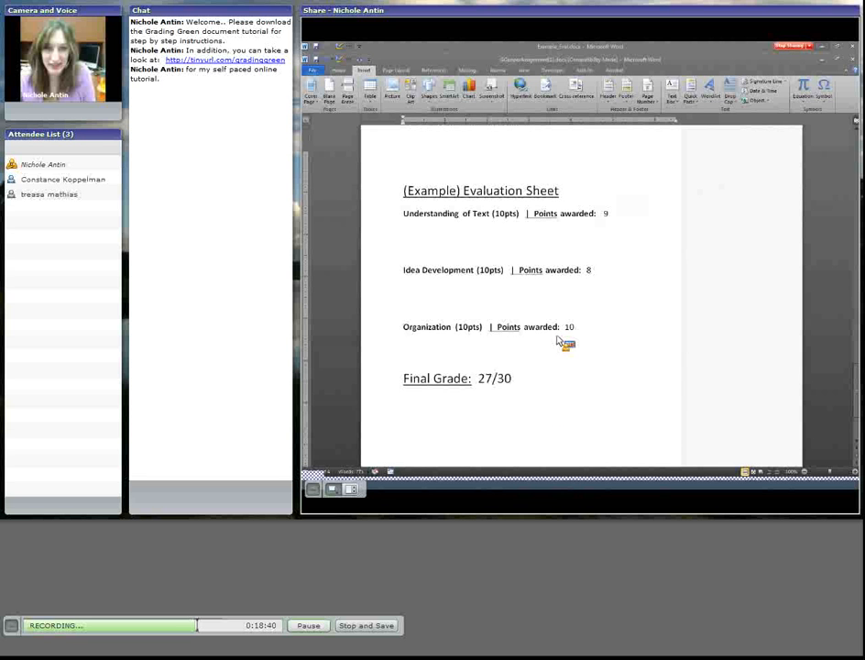
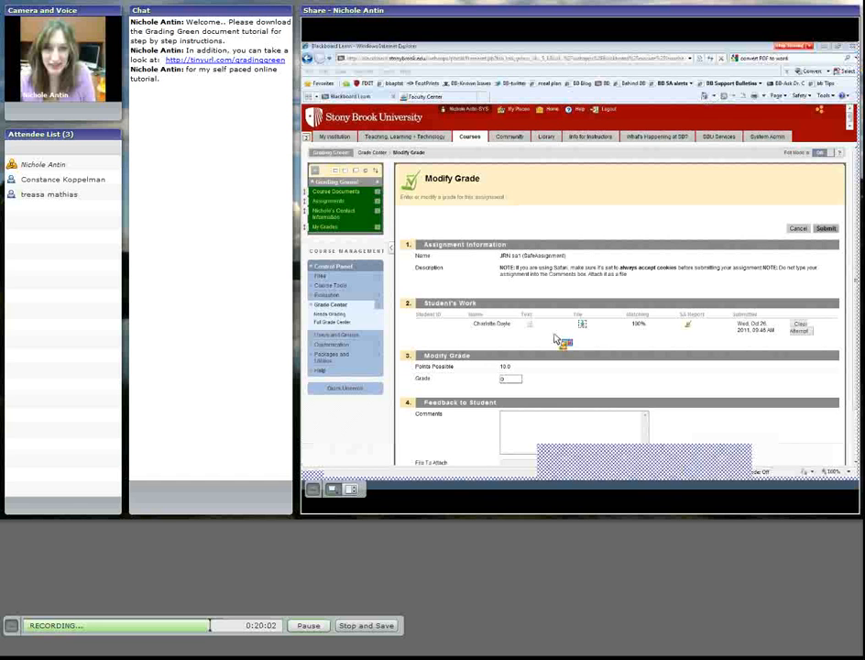
- In Blackboard's grade modification page, set the student's grade to 7.5
{"action": "left_click", "coordinate": [504, 379]}
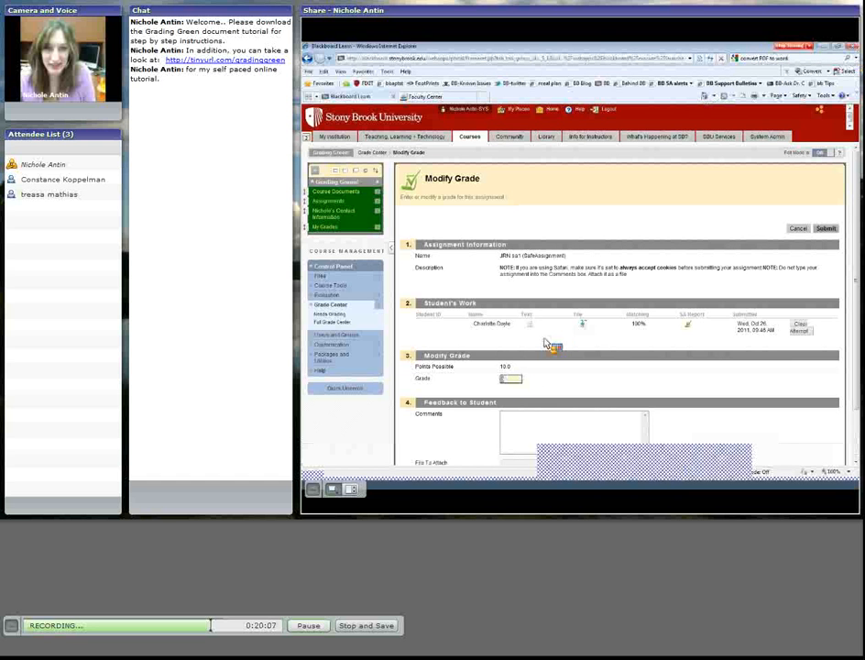
{"action": "left_click", "coordinate": [501, 378]}
{"action": "type", "text": "0"}
{"action": "left_click", "coordinate": [545, 357]}
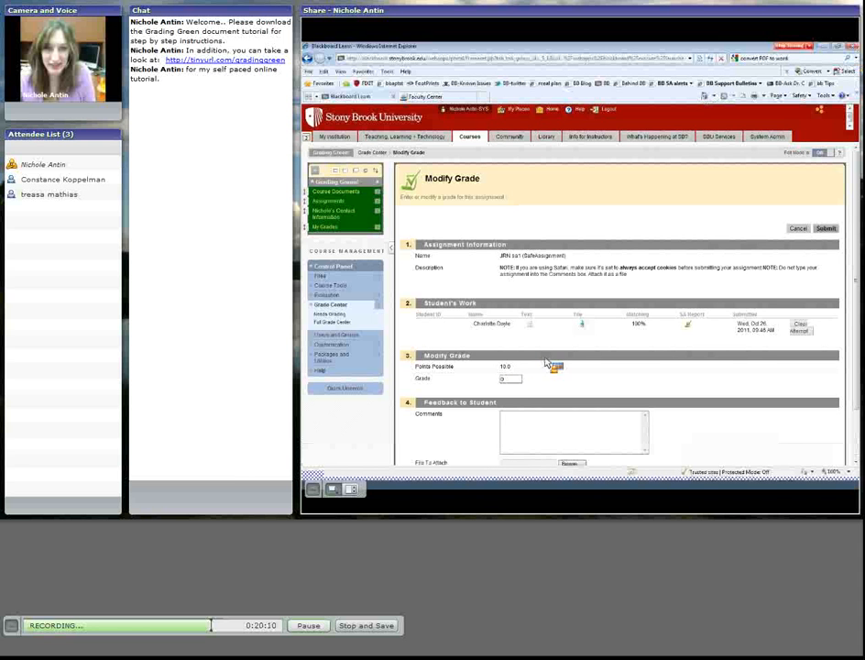
{"action": "left_click", "coordinate": [504, 379]}
{"action": "type", "text": "75"}
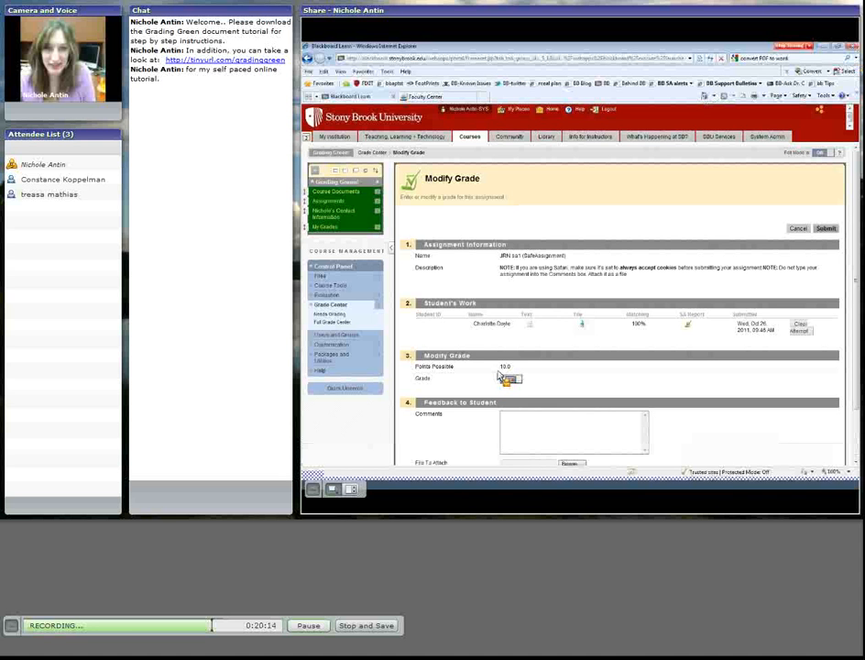
- Enter the student feedback comment "click on your grade to download paper and view my comments."
{"action": "left_click", "coordinate": [506, 429]}
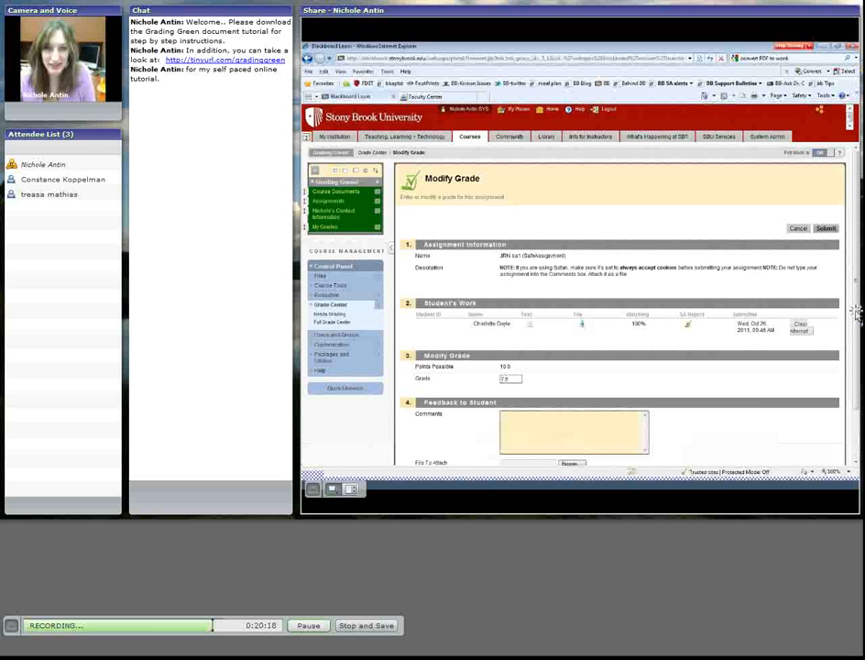
{"action": "scroll", "coordinate": [601, 433], "scroll_direction": "down", "scroll_amount": 1}
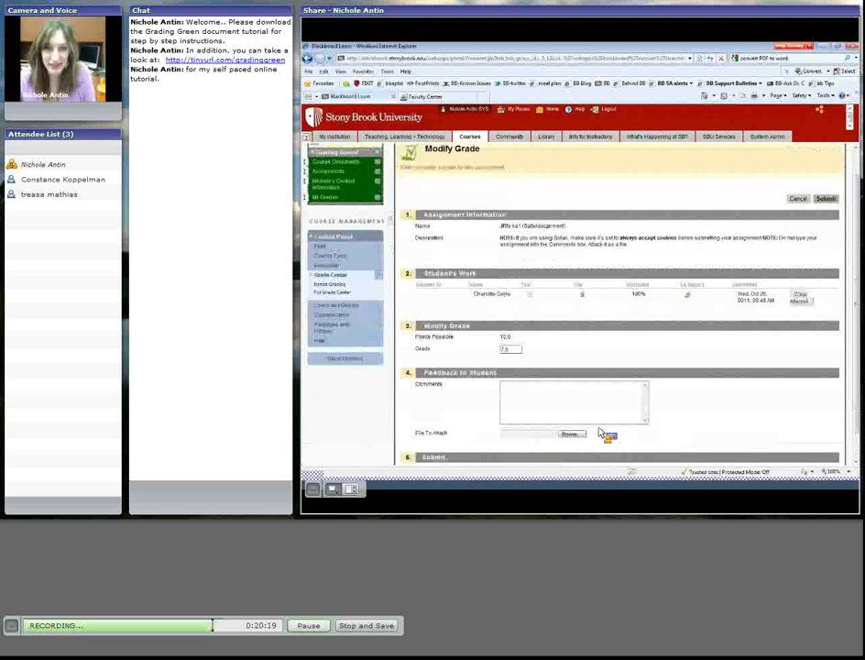
{"action": "type", "text": "click on your g"}
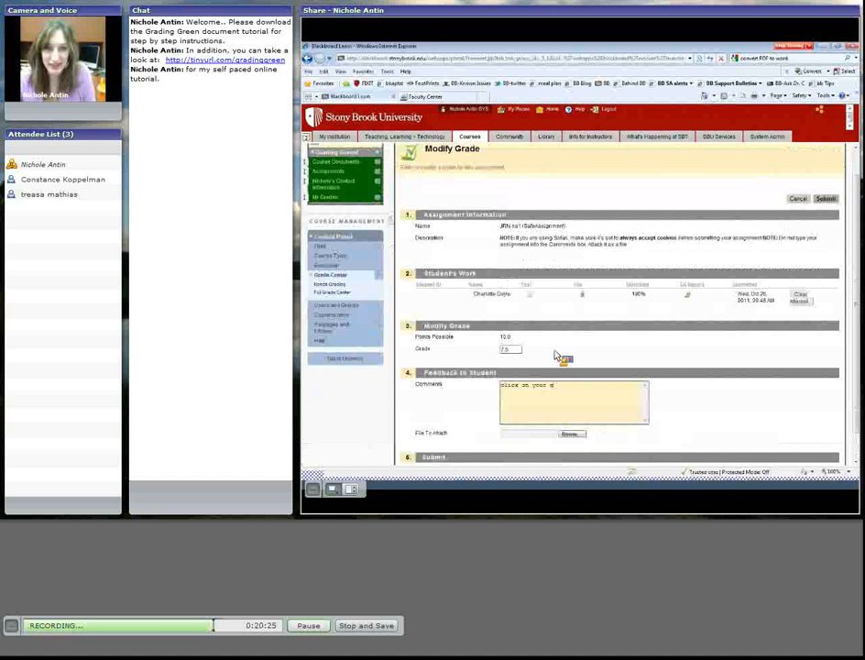
{"action": "type", "text": "rade to download paper and view ay"}
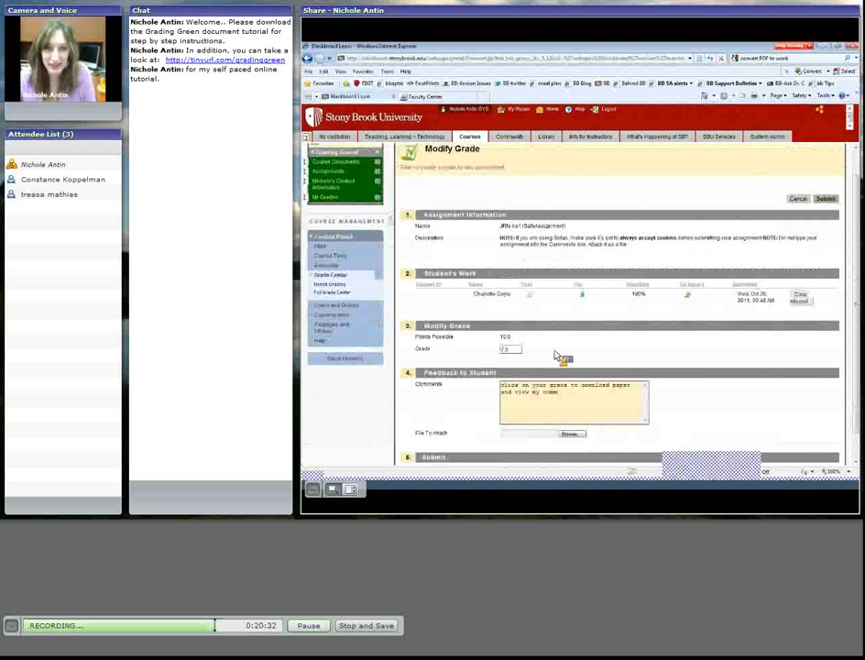
{"action": "type", "text": " comments."}
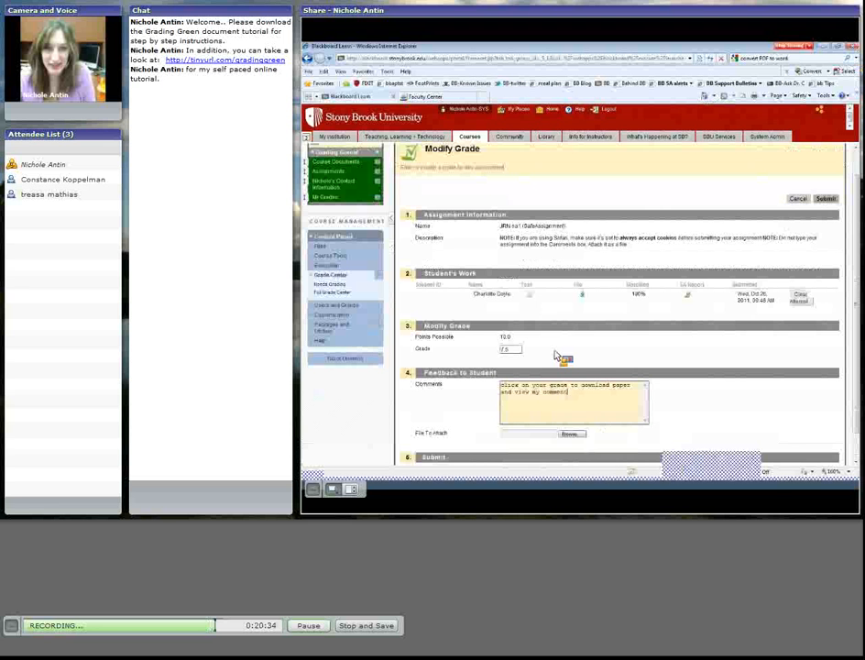
- Attach the graded GGpaperAssignment[1] document from the GradedPapers folder inside Grading Green on the Desktop to the feedback
{"action": "left_click", "coordinate": [570, 434]}
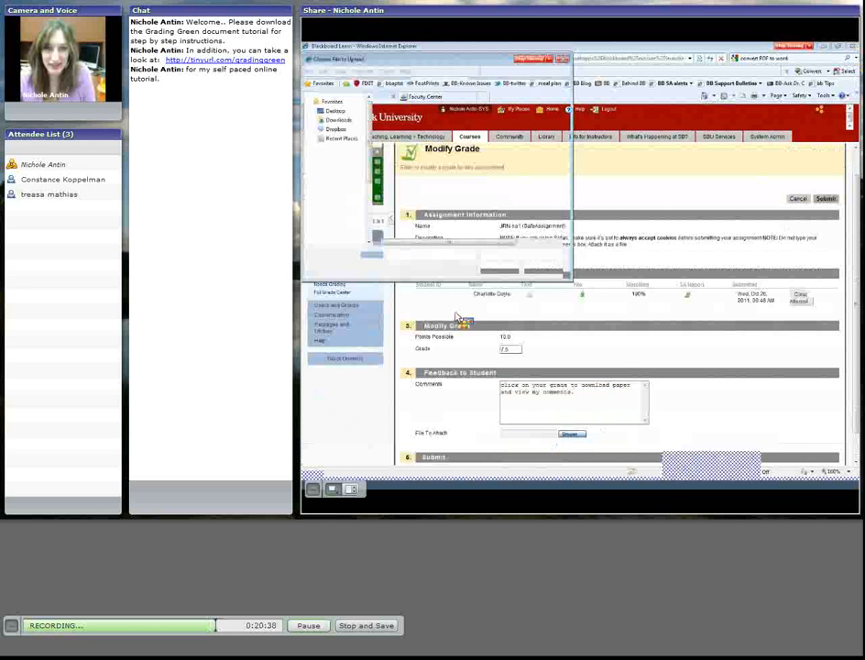
{"action": "left_click", "coordinate": [336, 111]}
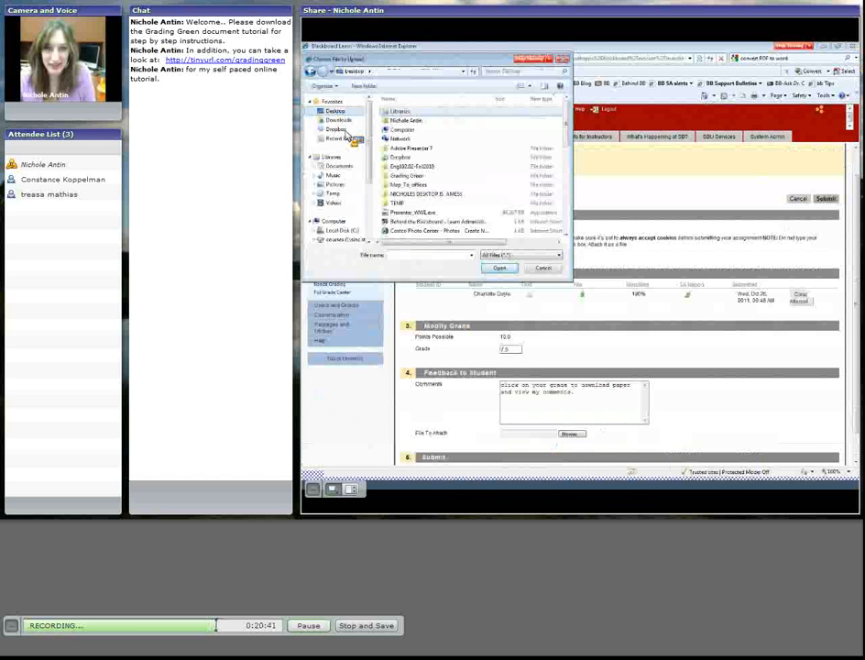
{"action": "double_click", "coordinate": [410, 175]}
{"action": "double_click", "coordinate": [411, 113]}
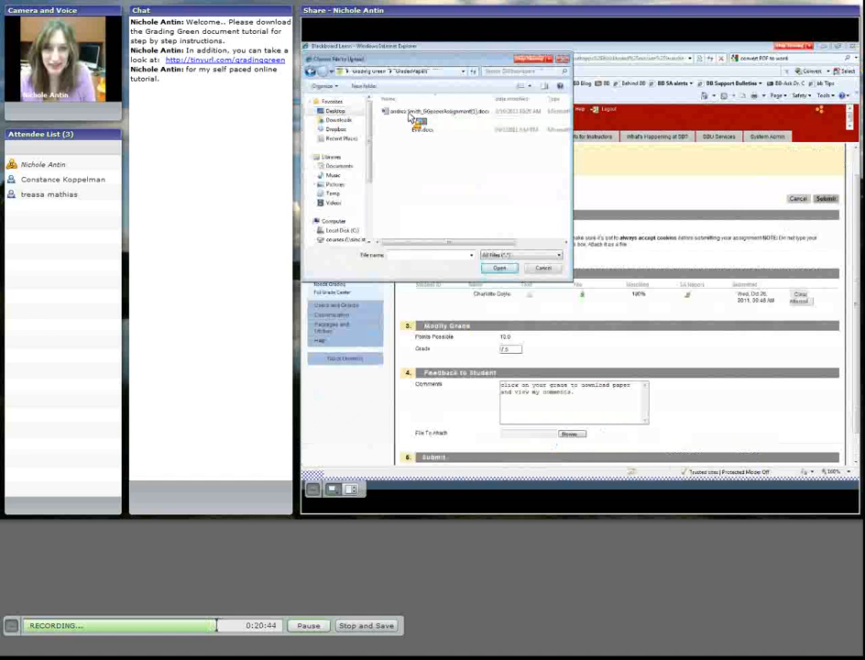
{"action": "left_click", "coordinate": [414, 112]}
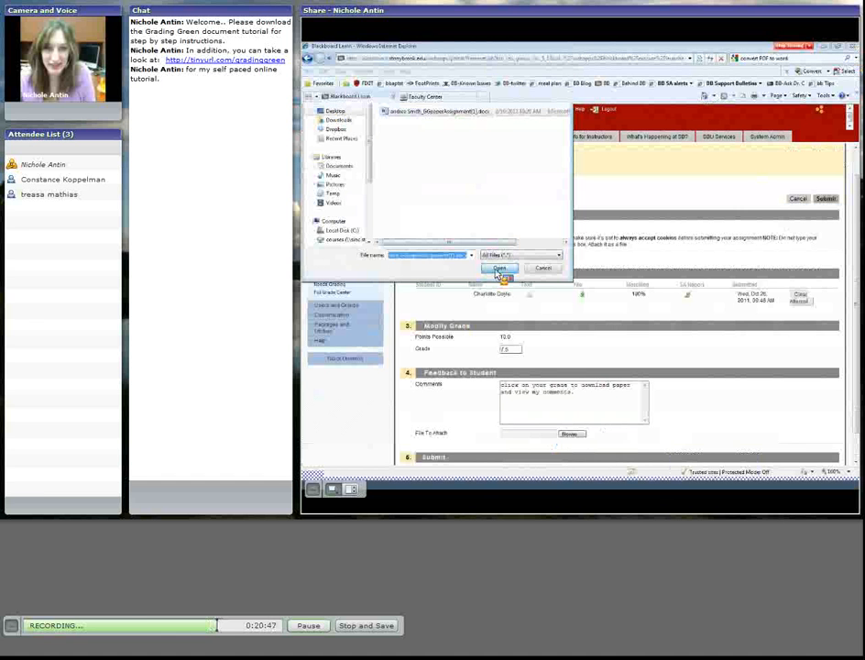
{"action": "left_click", "coordinate": [500, 268]}
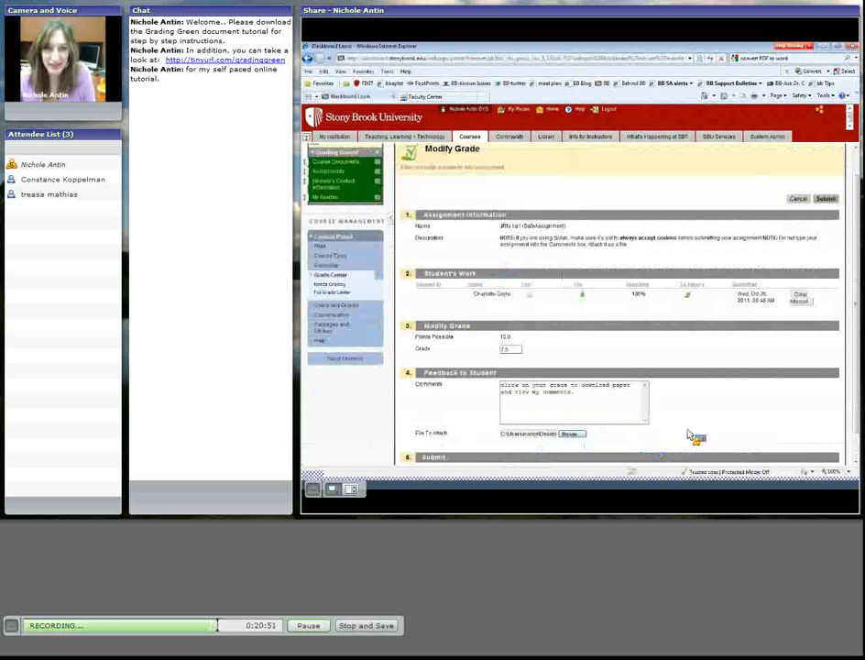
- Submit the modified grade and open the next student's GGpaperAssignment.docx in Word
{"action": "scroll", "coordinate": [694, 437], "scroll_direction": "down", "scroll_amount": 1}
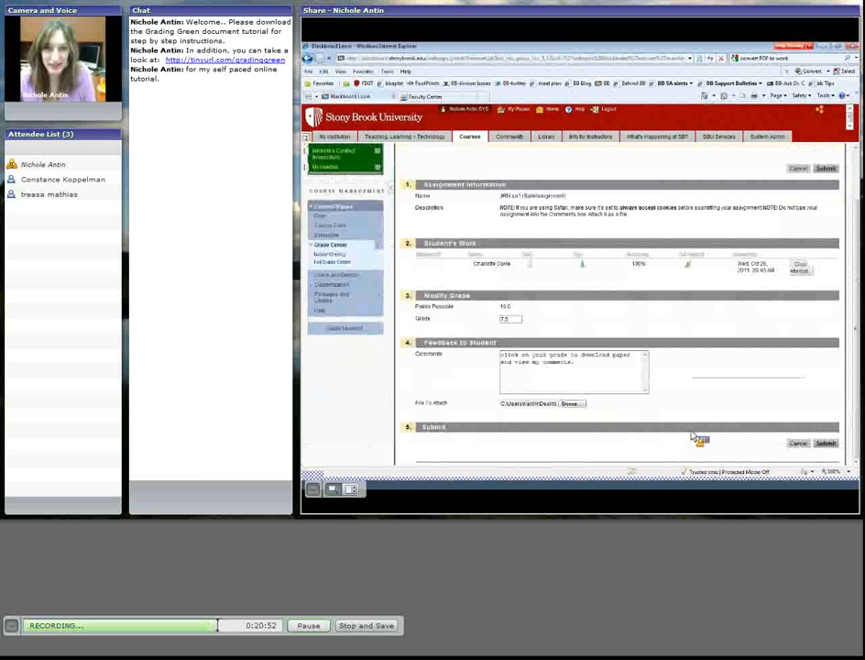
{"action": "left_click", "coordinate": [826, 443]}
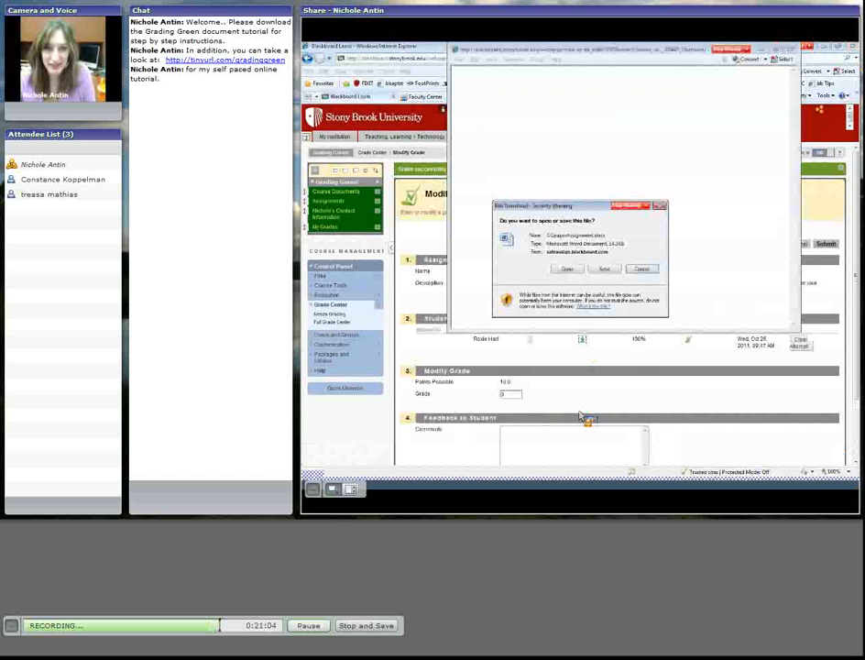
{"action": "left_click", "coordinate": [568, 268]}
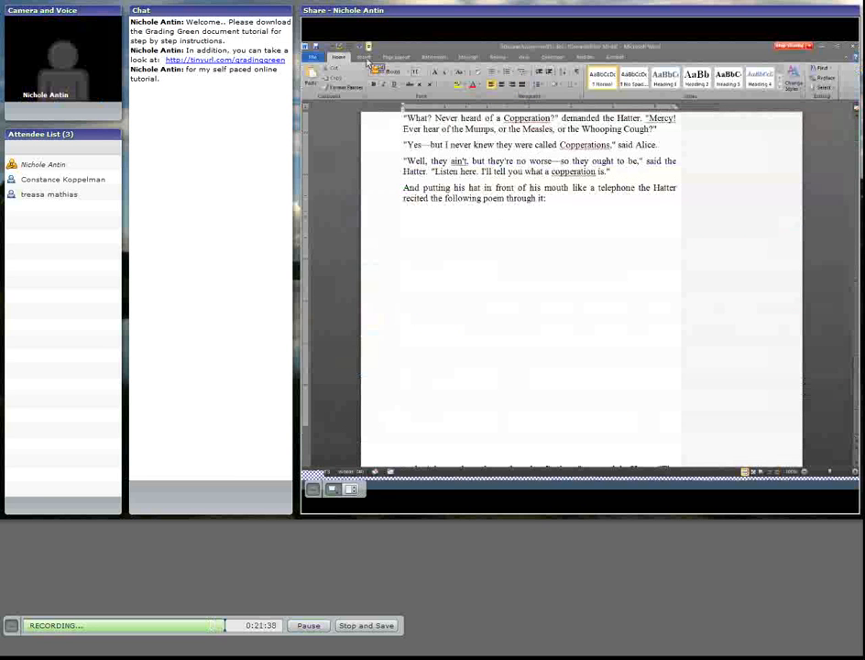
- Insert the text of Example_Eval.docx from the Grading Green folder at the end of the paper
{"action": "left_click", "coordinate": [364, 57]}
{"action": "left_click", "coordinate": [349, 81]}
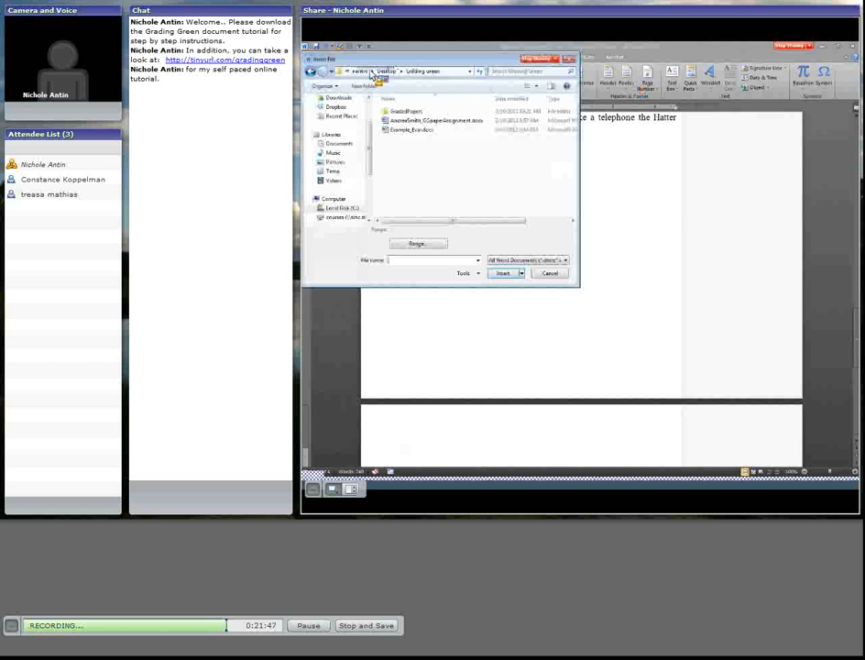
{"action": "double_click", "coordinate": [407, 131]}
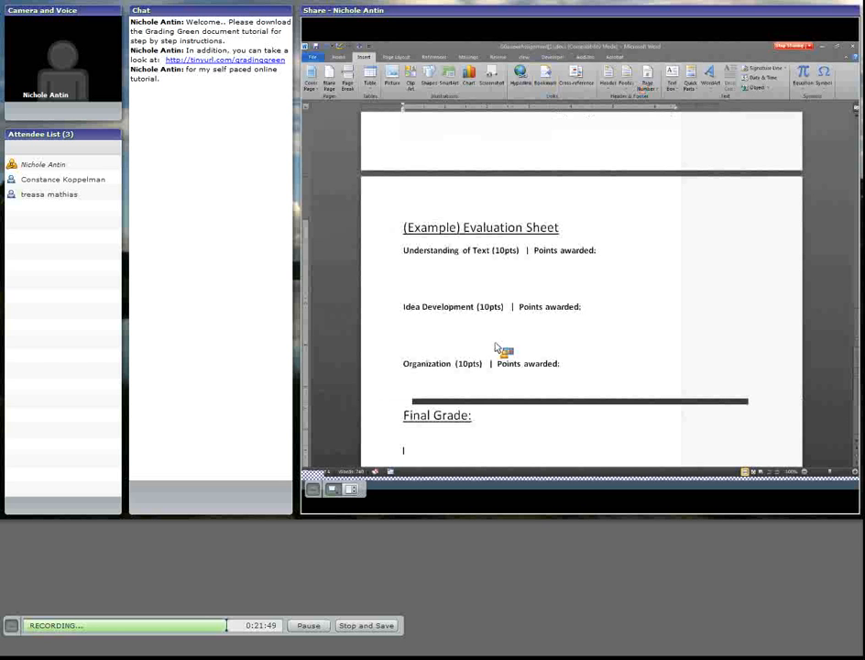
- Award 9 points each for Understanding of Text and Idea Development on the evaluation sheet
{"action": "left_click", "coordinate": [612, 255]}
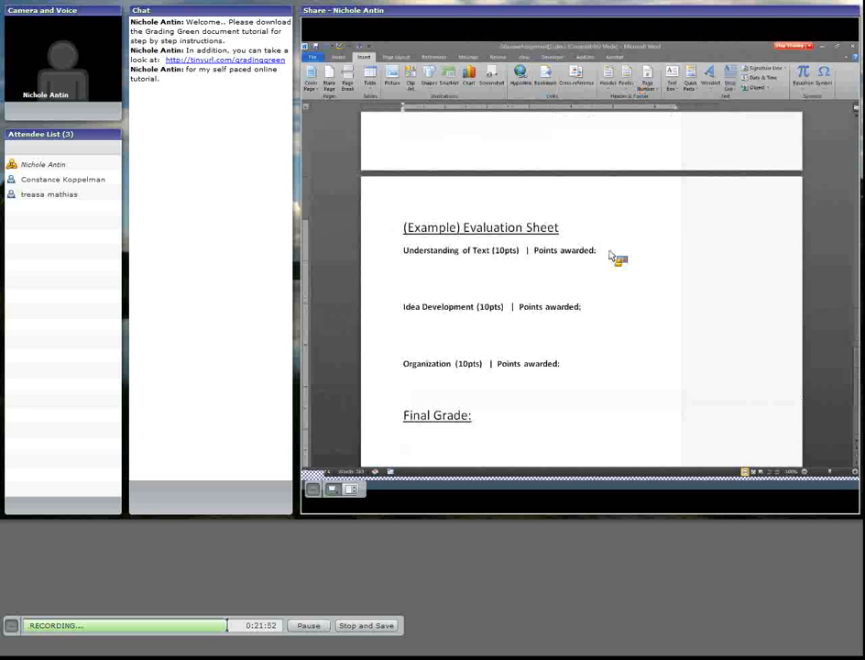
{"action": "type", "text": "10"}
{"action": "key", "text": "BackSpace"}
{"action": "key", "text": "BackSpace"}
{"action": "type", "text": "9"}
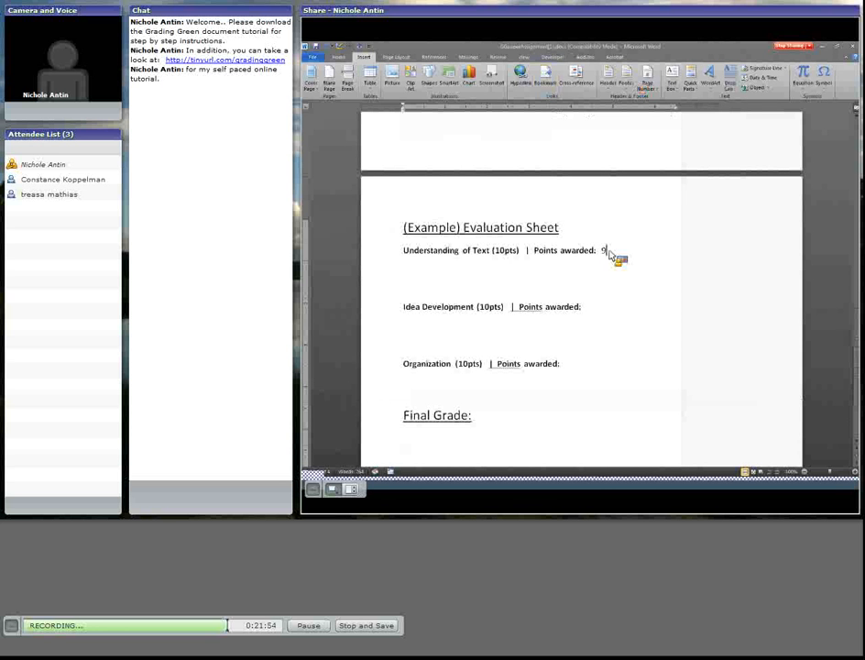
{"action": "type", "text": "/10"}
{"action": "key", "text": "BackSpace"}
{"action": "key", "text": "BackSpace"}
{"action": "left_click", "coordinate": [603, 300]}
{"action": "type", "text": "9"}
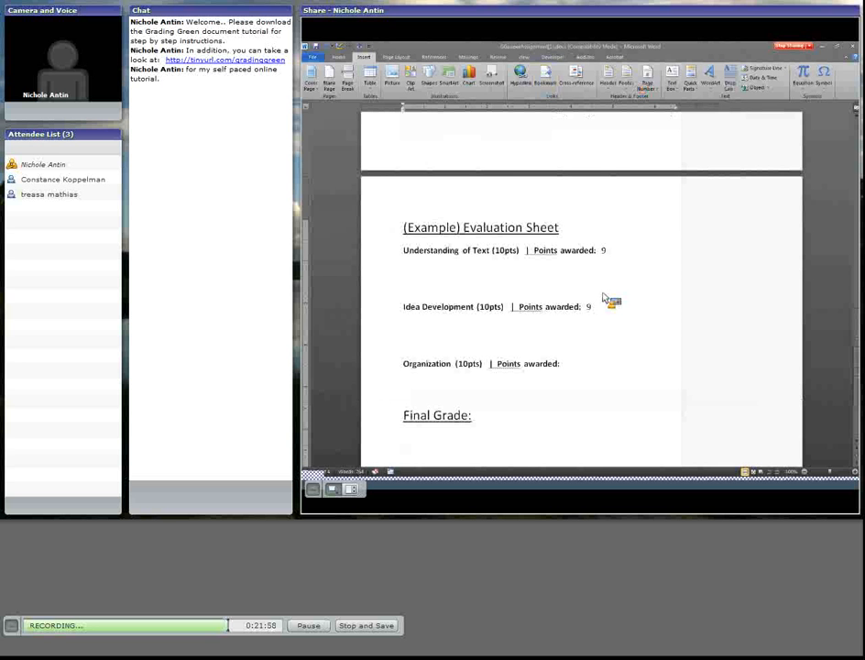
- Award 9 points for Organization and enter 27/30 as the final grade
{"action": "left_click", "coordinate": [578, 354]}
{"action": "type", "text": "9"}
{"action": "left_click", "coordinate": [502, 406]}
{"action": "type", "text": "27/30"}
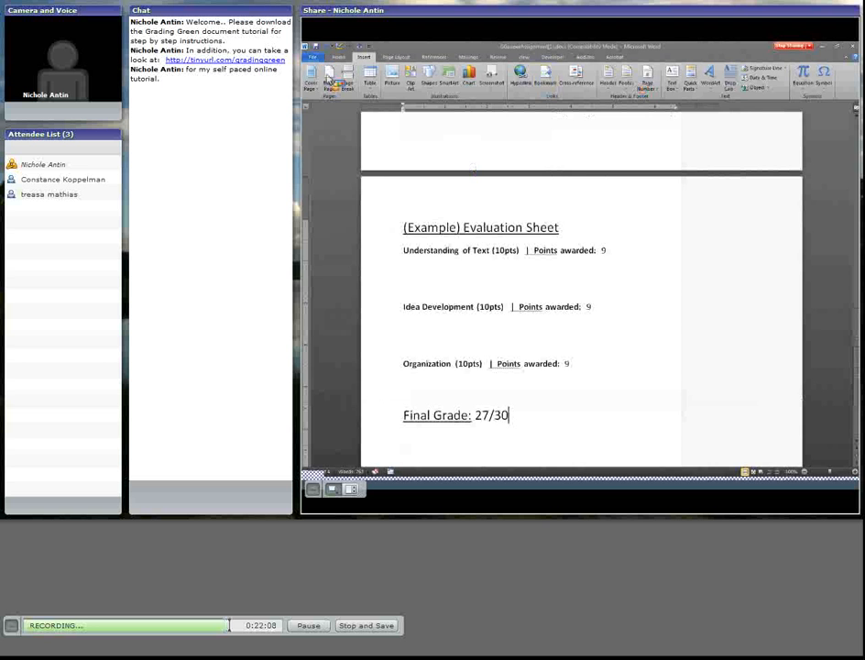
- Save the paper as 3_GGpaperAssignment[1].docx in the GradedPapers folder inside Grading Green, and close the document
{"action": "left_click", "coordinate": [313, 57]}
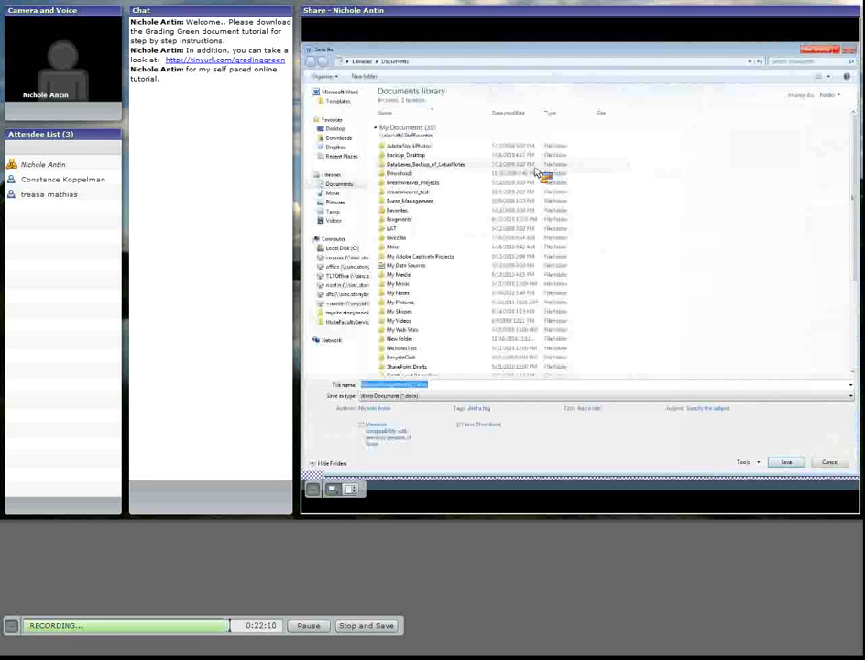
{"action": "double_click", "coordinate": [402, 103]}
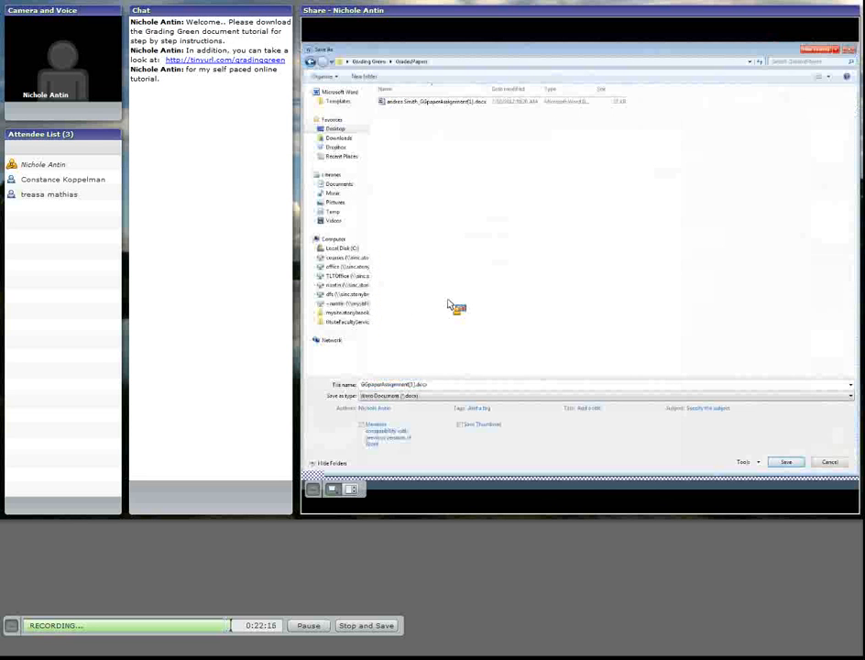
{"action": "left_click", "coordinate": [361, 385]}
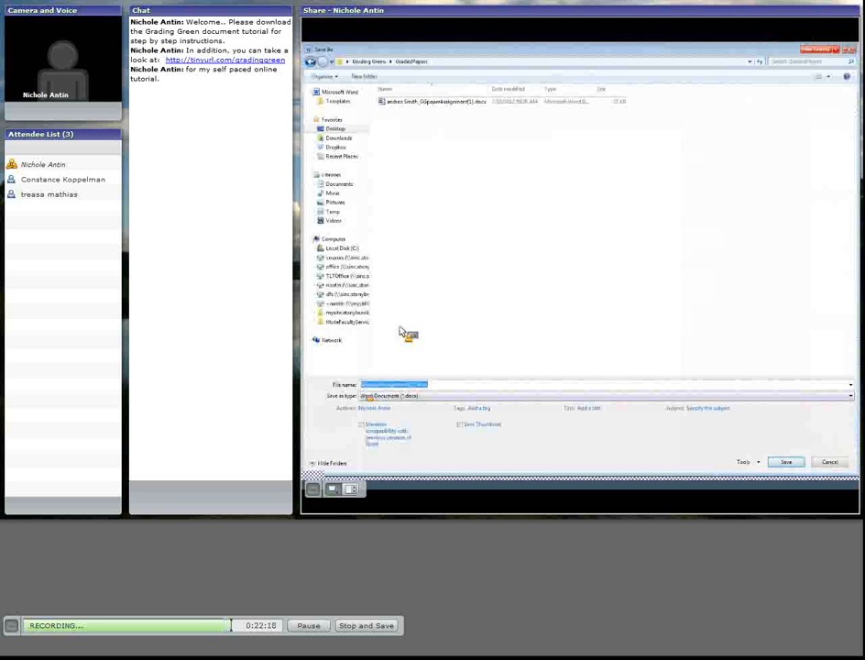
{"action": "left_click", "coordinate": [362, 386]}
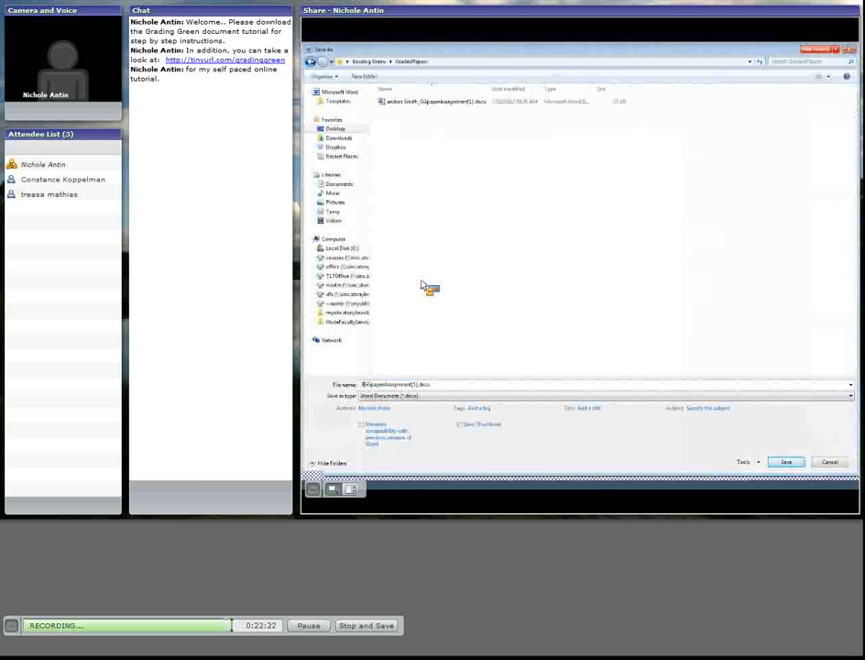
{"action": "type", "text": "3_"}
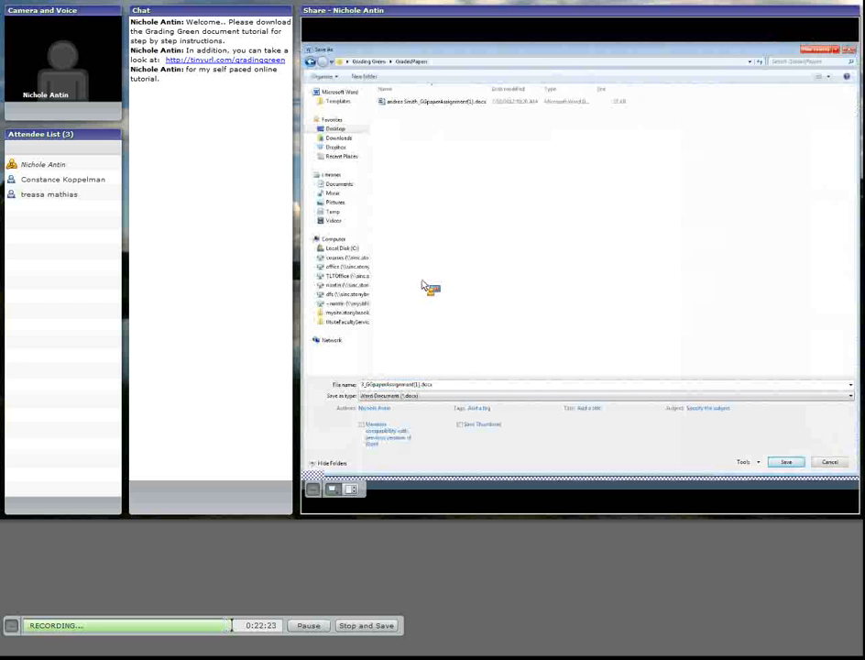
{"action": "left_click", "coordinate": [786, 462]}
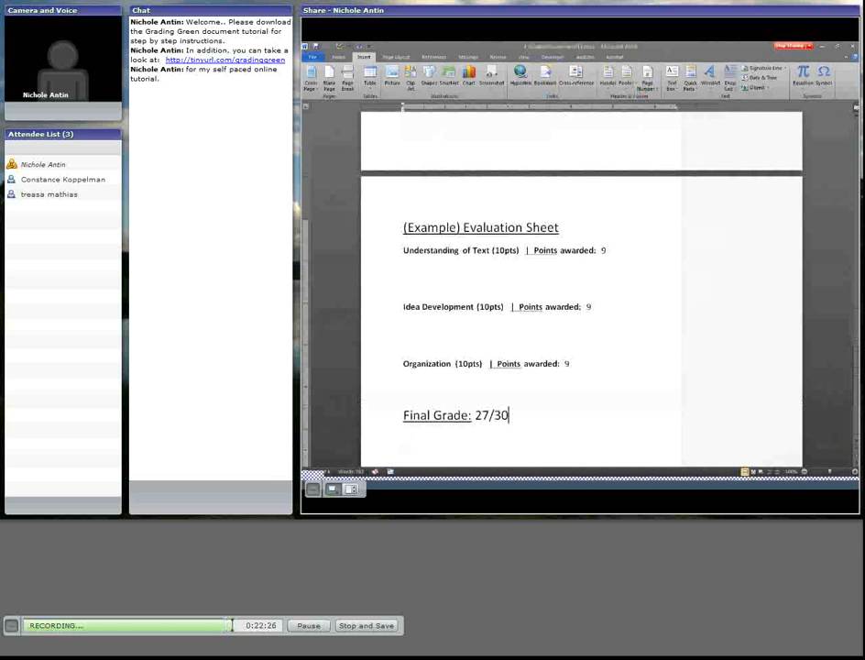
{"action": "left_click", "coordinate": [850, 47]}
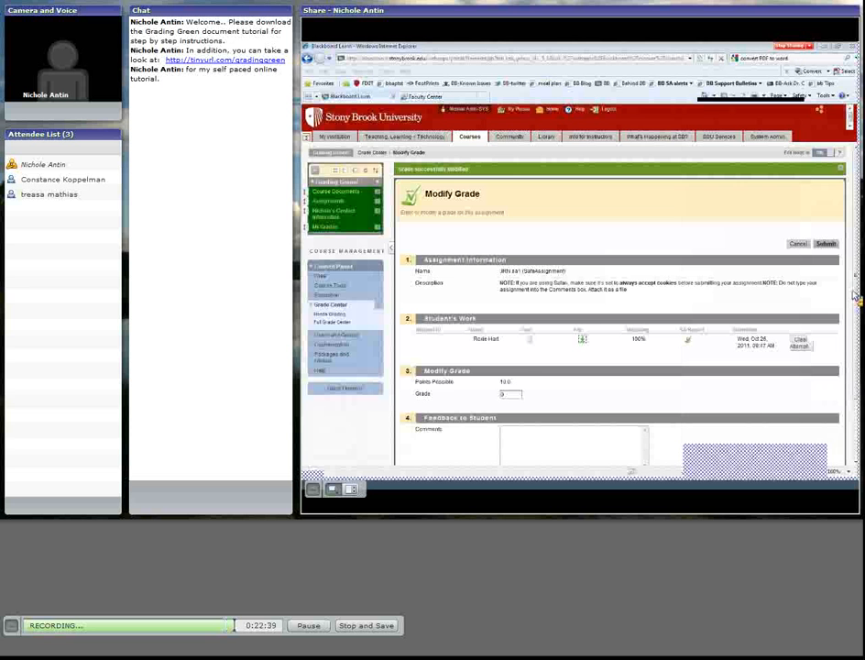
- Enter the second student's grade in Blackboard and start choosing a feedback file to attach
{"action": "double_click", "coordinate": [509, 394]}
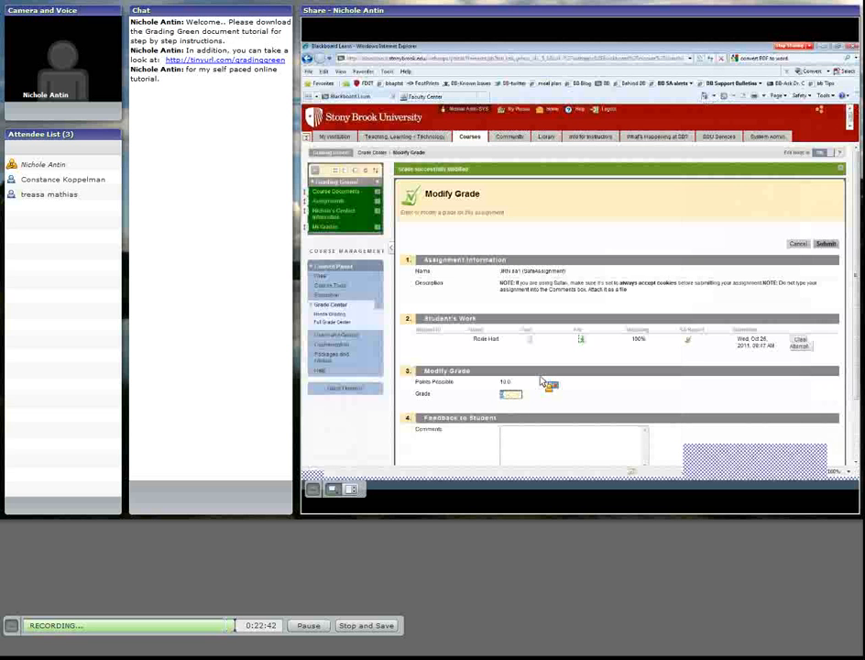
{"action": "scroll", "coordinate": [579, 415], "scroll_direction": "down", "scroll_amount": 1}
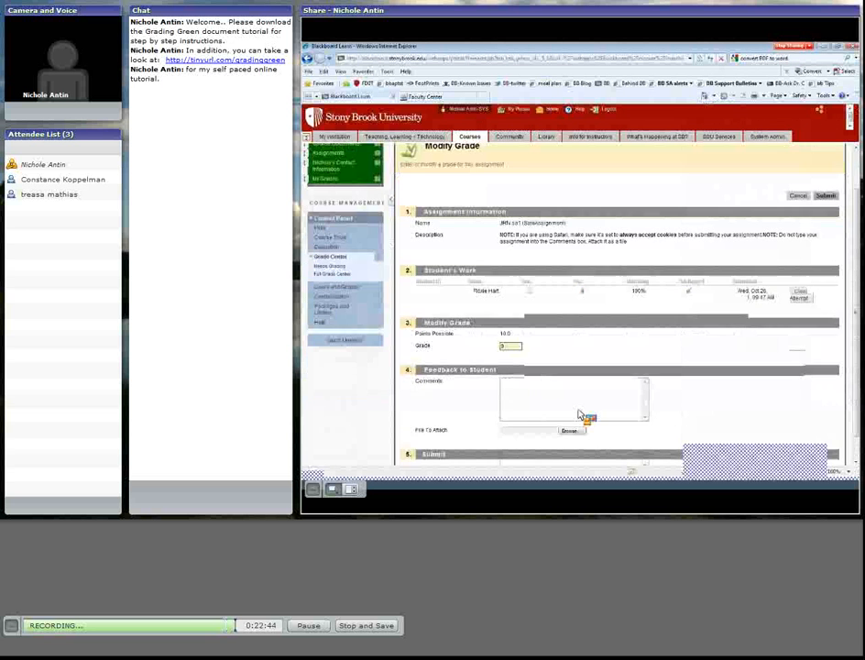
{"action": "left_click", "coordinate": [580, 416]}
{"action": "scroll", "coordinate": [580, 415], "scroll_direction": "down", "scroll_amount": 1}
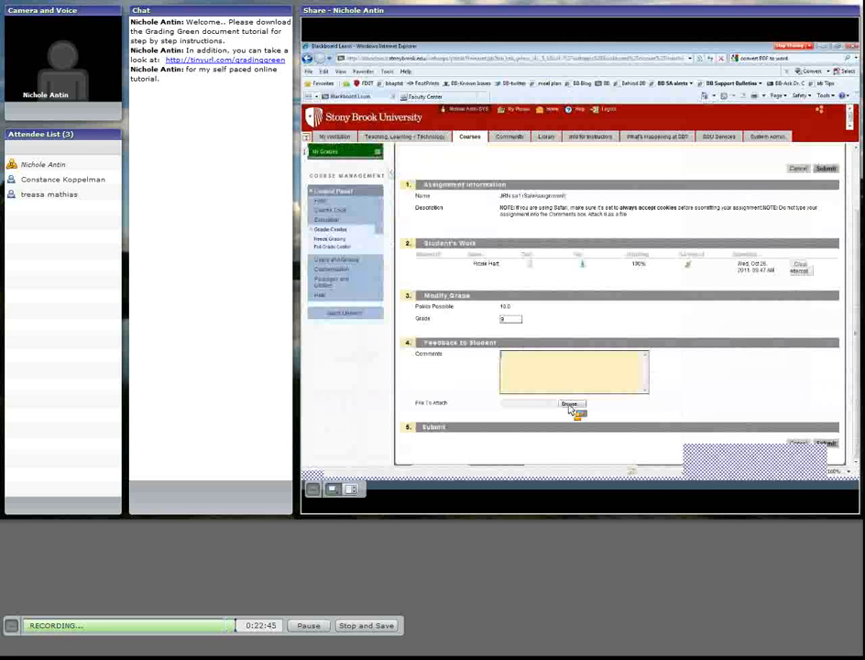
{"action": "left_click", "coordinate": [570, 404]}
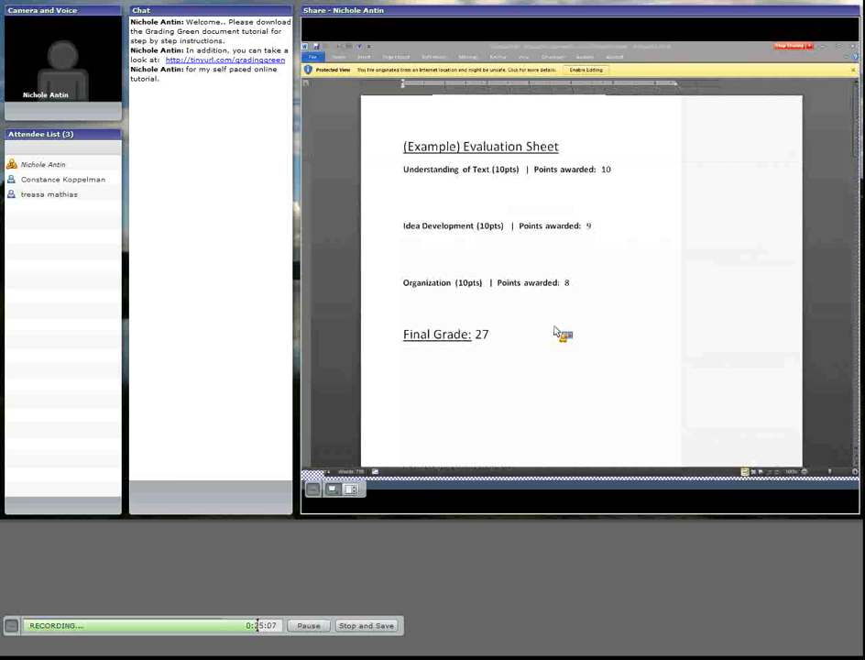
- Review the returned paper in Word, from its evaluation sheet through the commented chapter text to the end
{"action": "scroll", "coordinate": [560, 331], "scroll_direction": "down", "scroll_amount": 10}
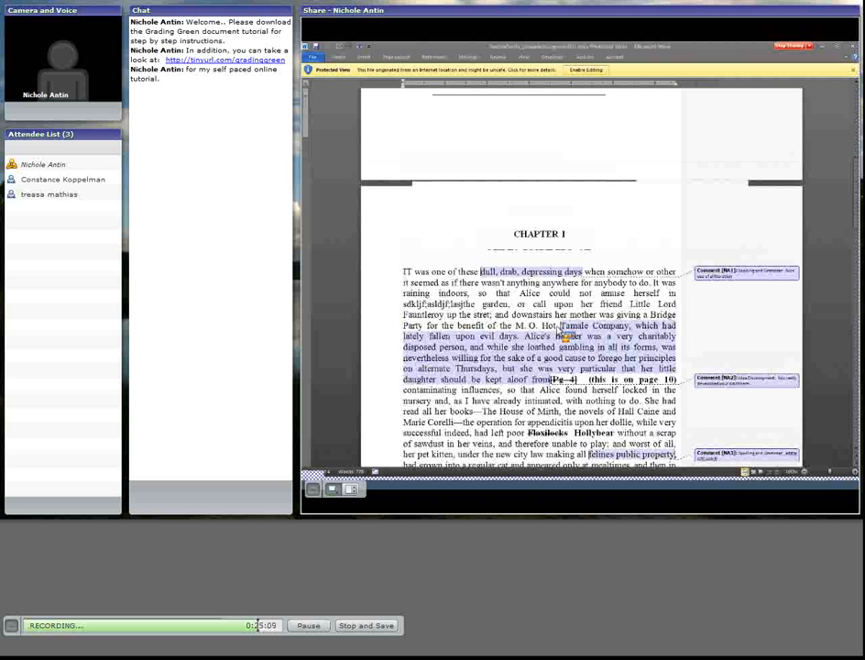
{"action": "scroll", "coordinate": [558, 332], "scroll_direction": "down", "scroll_amount": 3}
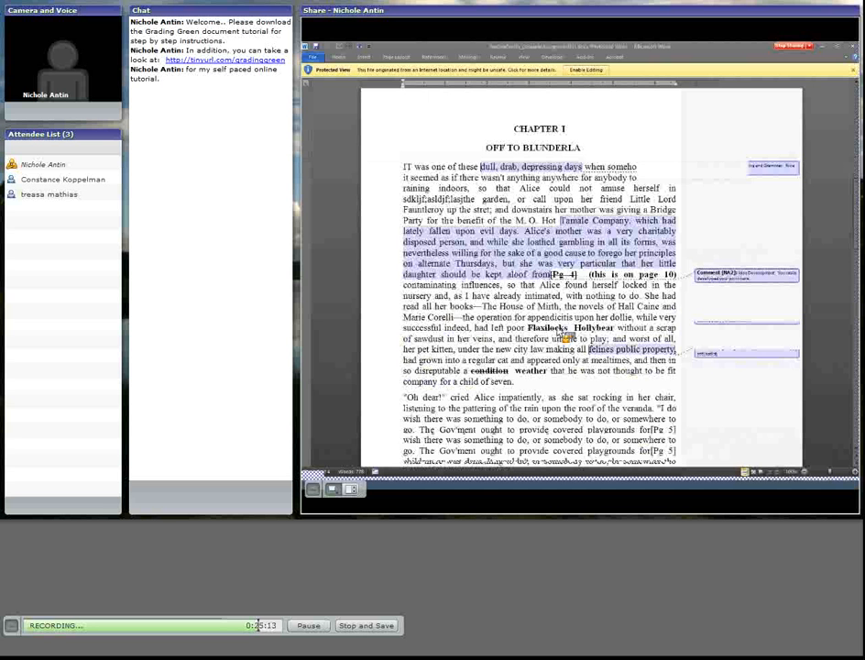
{"action": "scroll", "coordinate": [560, 332], "scroll_direction": "down", "scroll_amount": 10}
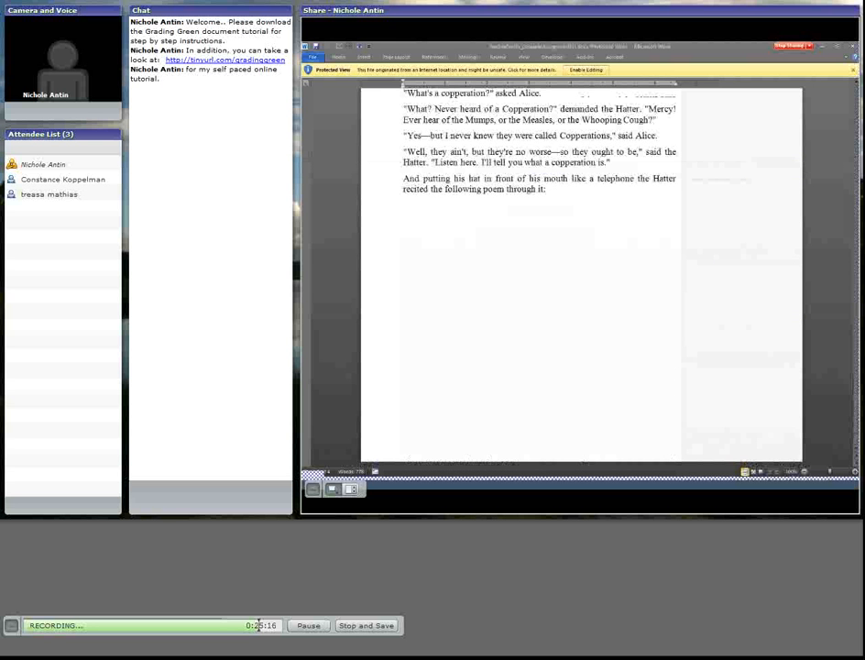